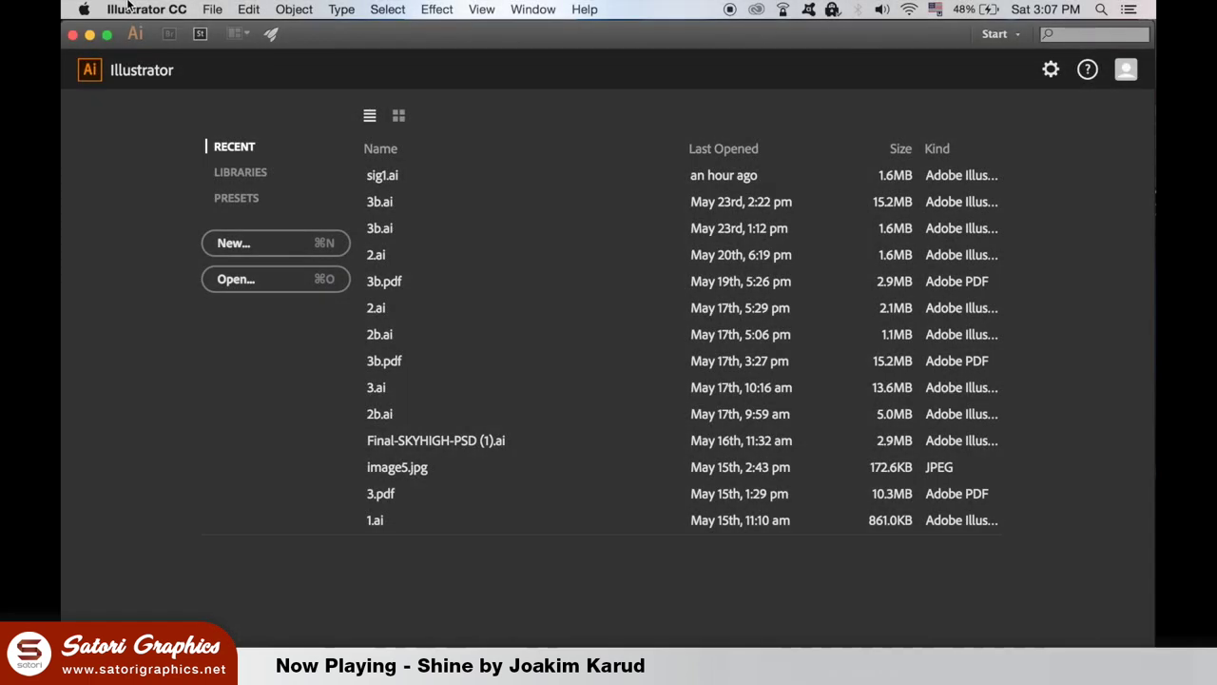
# Start a new Print-profile document at A3 landscape, measured in millimetres
pyautogui.click(212, 9)
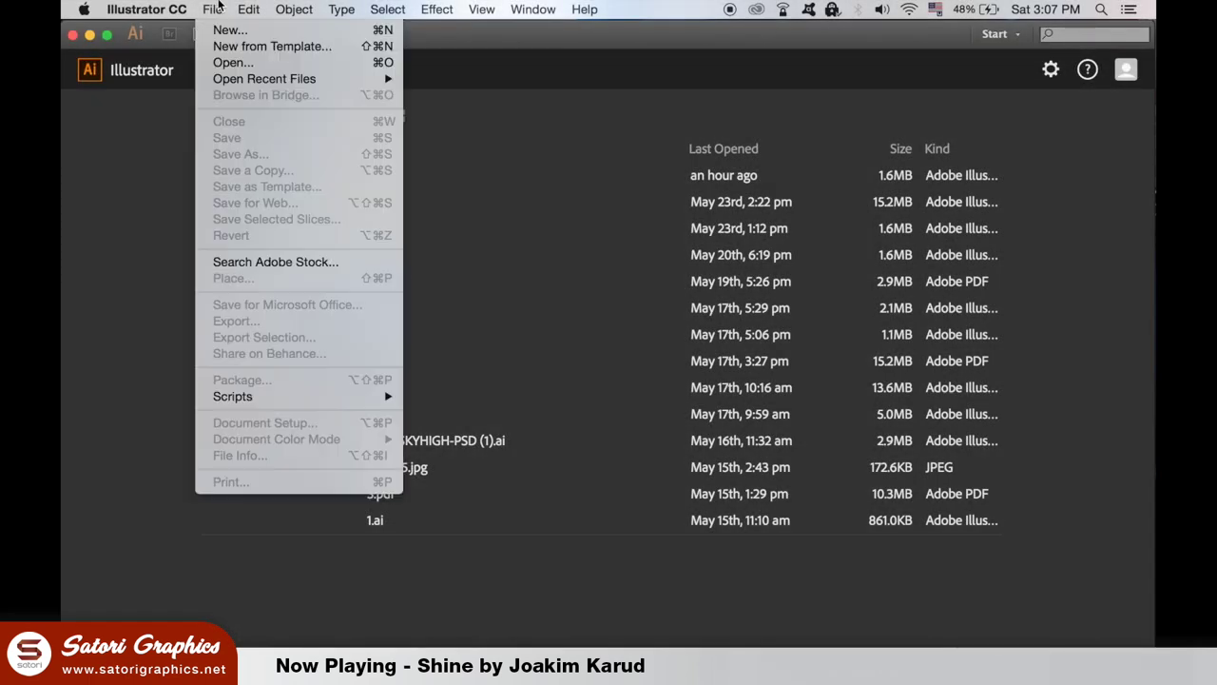
pyautogui.click(220, 30)
pyautogui.click(642, 201)
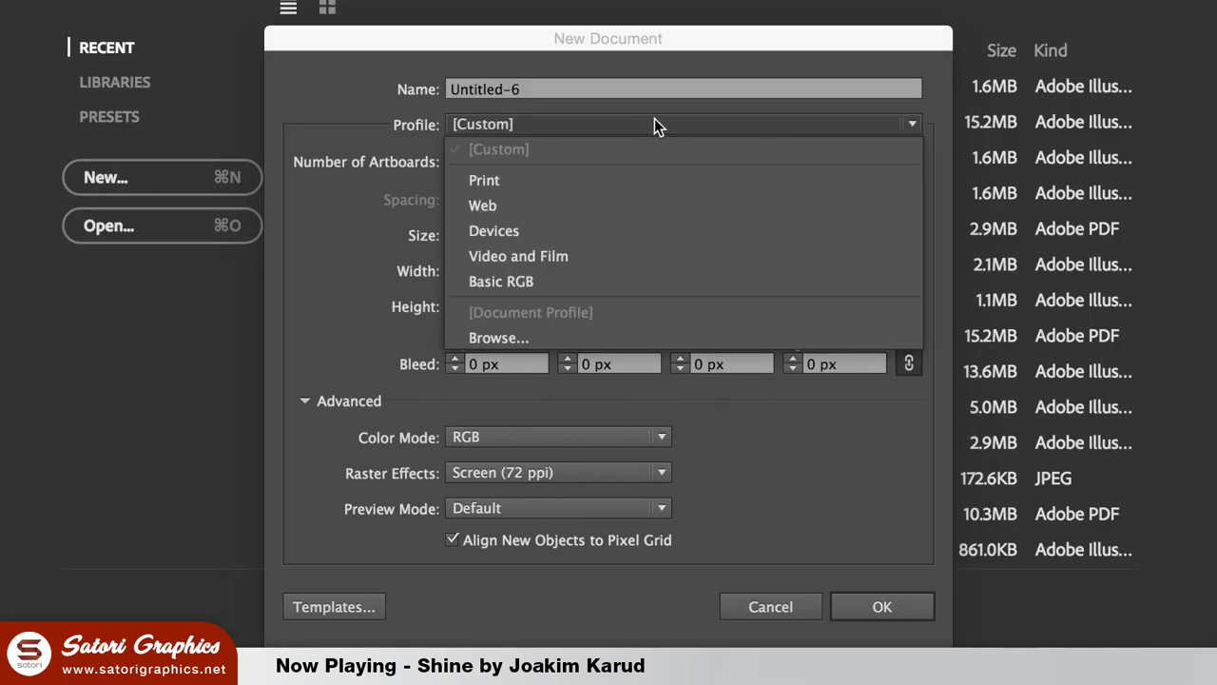
pyautogui.click(629, 247)
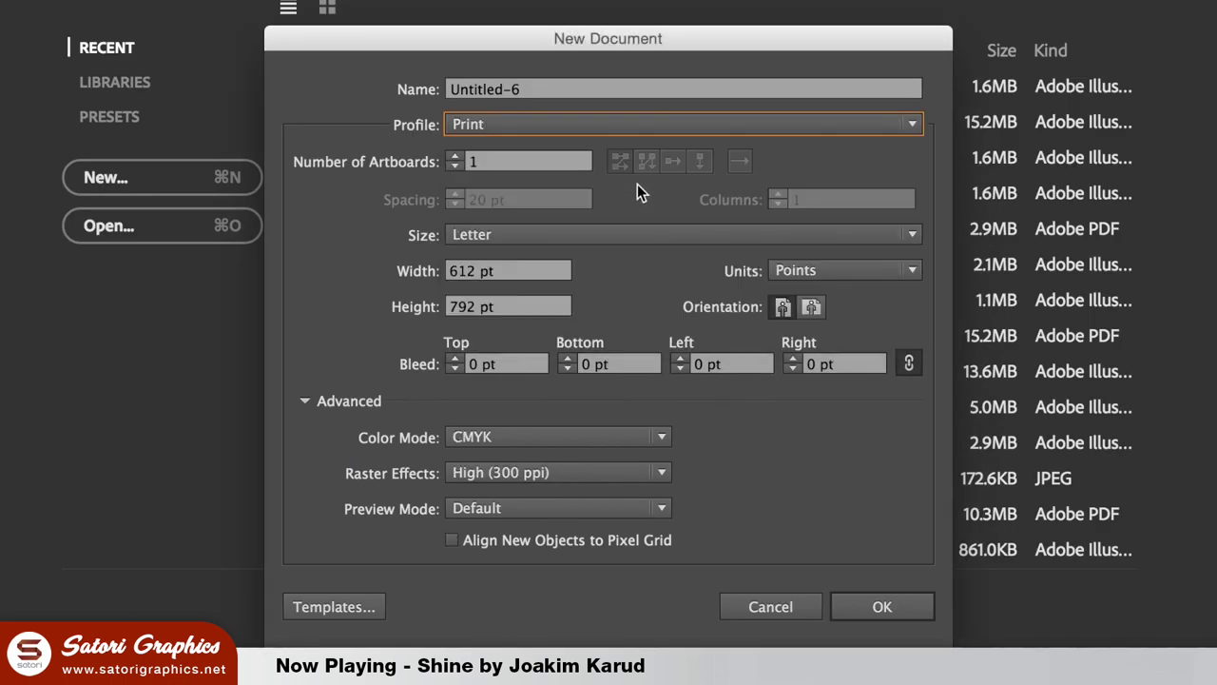
pyautogui.click(571, 235)
pyautogui.click(484, 393)
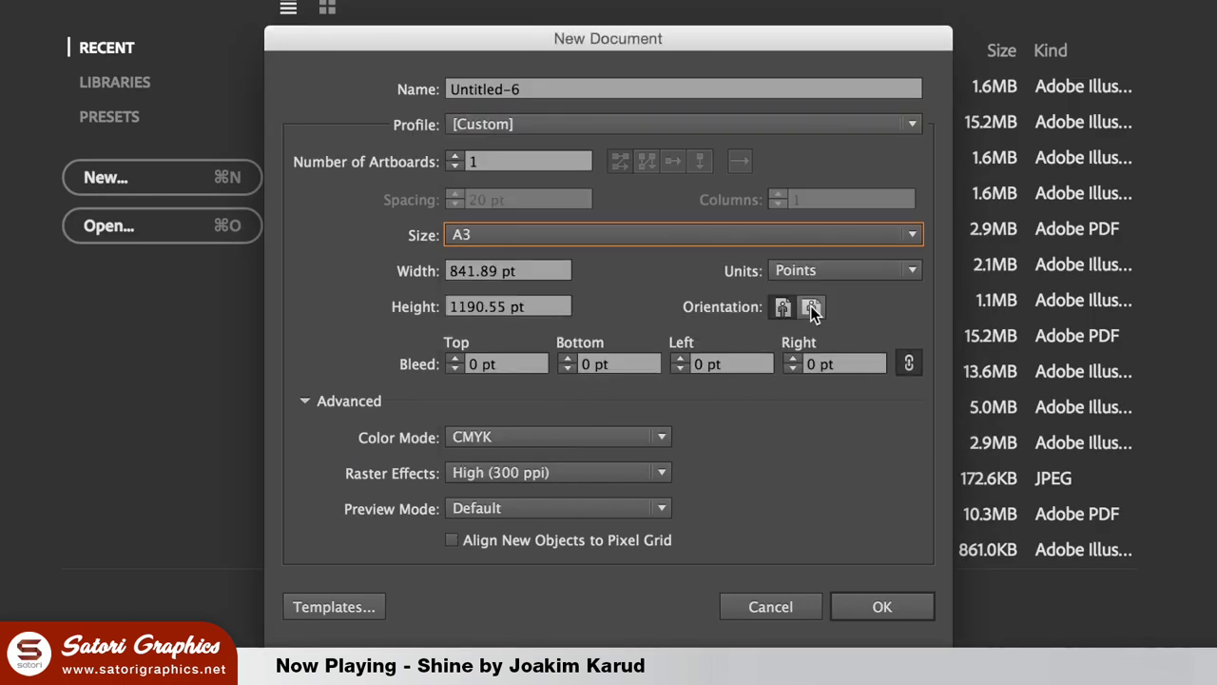
pyautogui.click(810, 307)
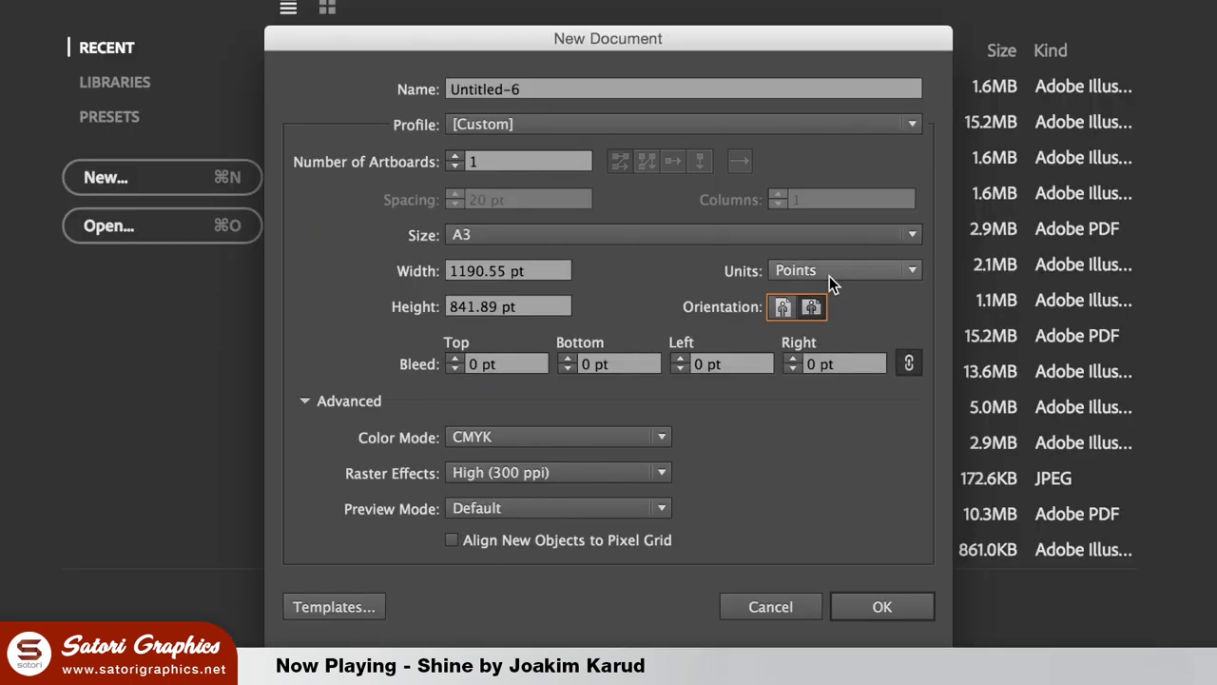
pyautogui.click(786, 54)
pyautogui.click(856, 376)
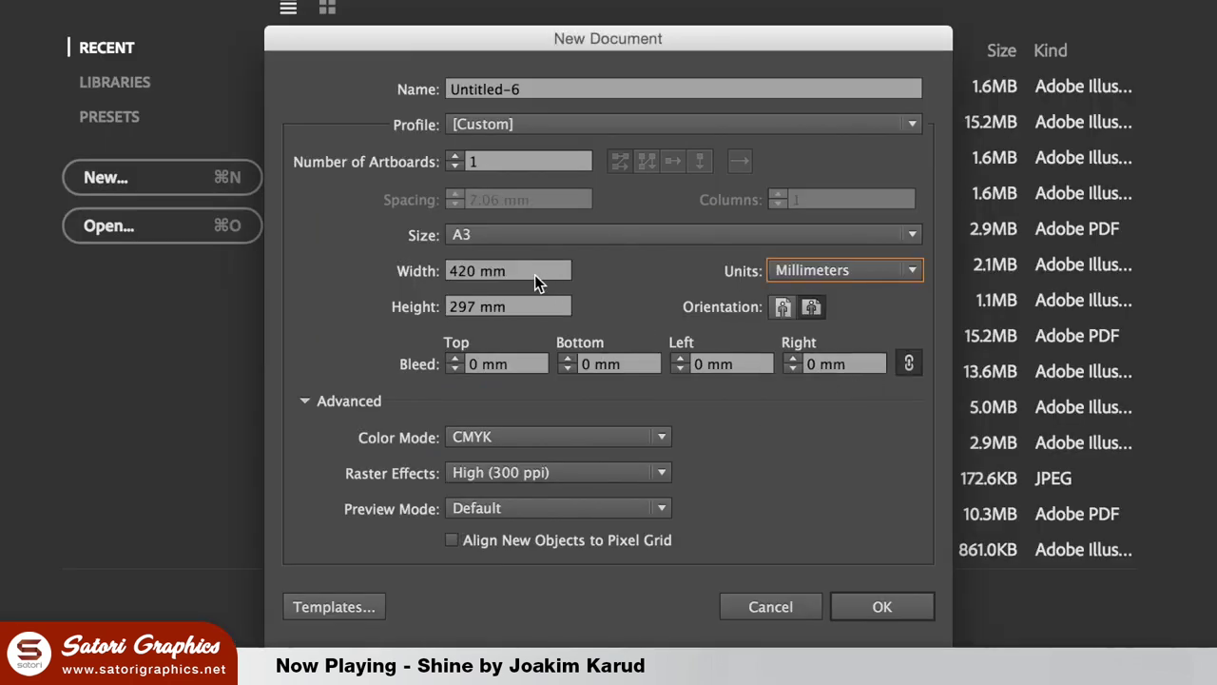
# Set a 5 mm unlinked bleed and 2 artboards with 20 mm spacing, then create the document
pyautogui.click(489, 369)
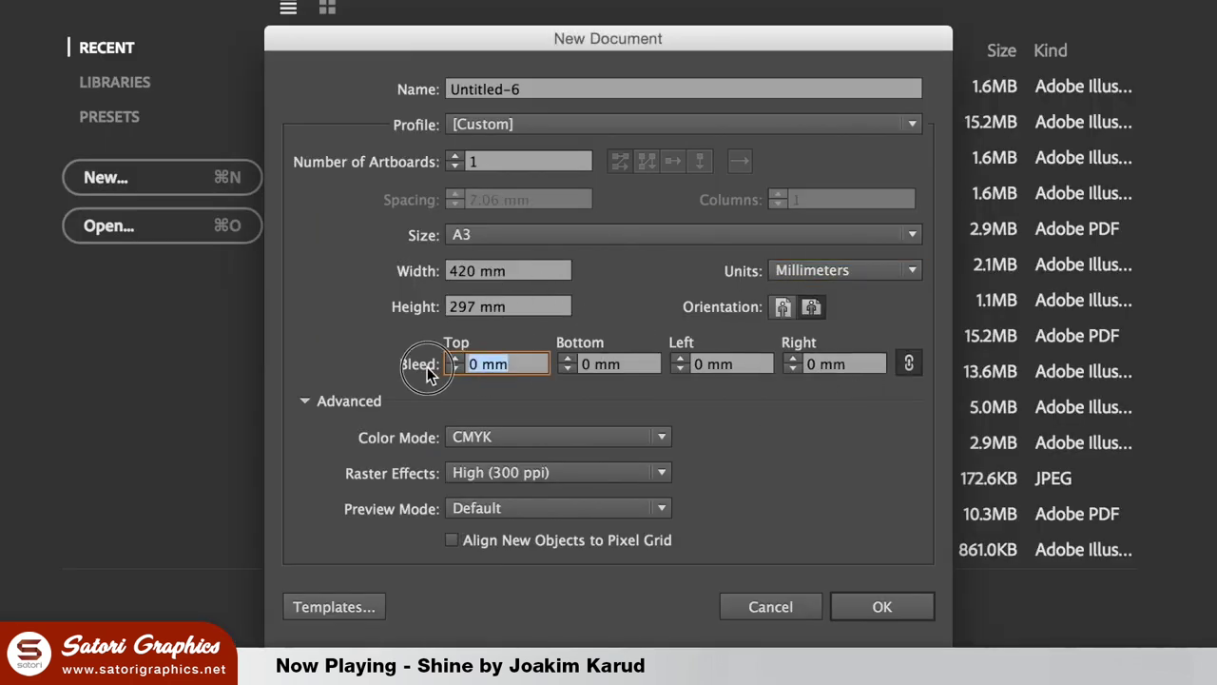
pyautogui.write('5')
pyautogui.click(909, 366)
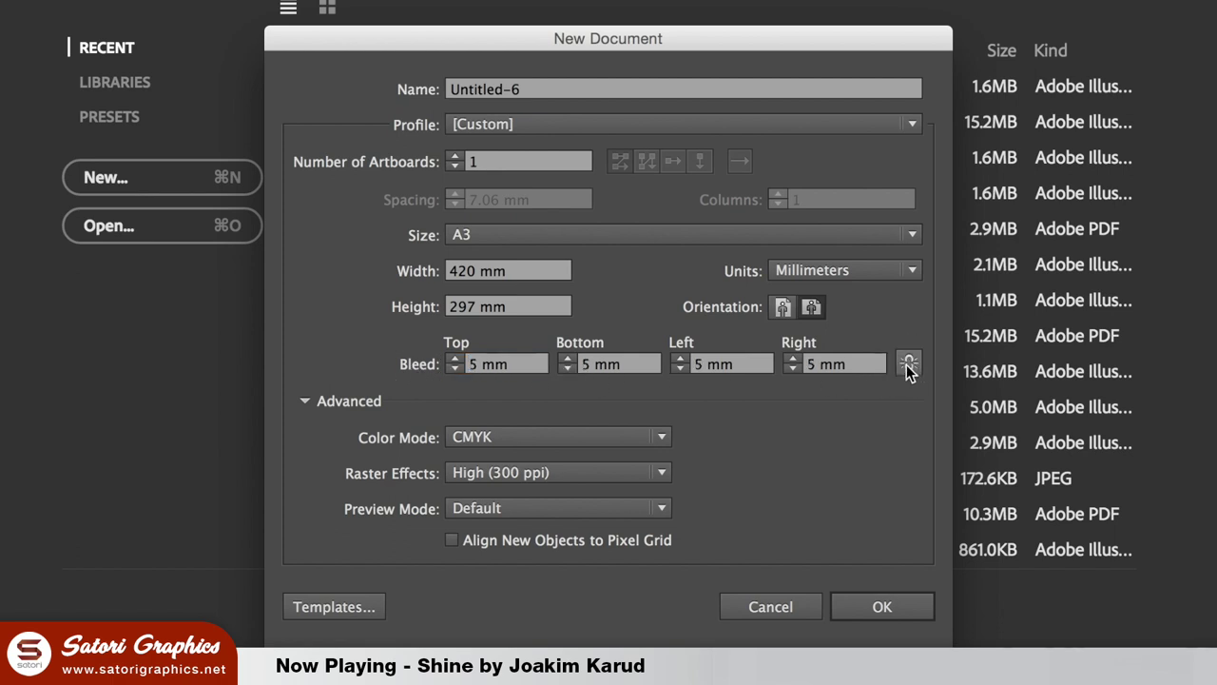
pyautogui.click(455, 158)
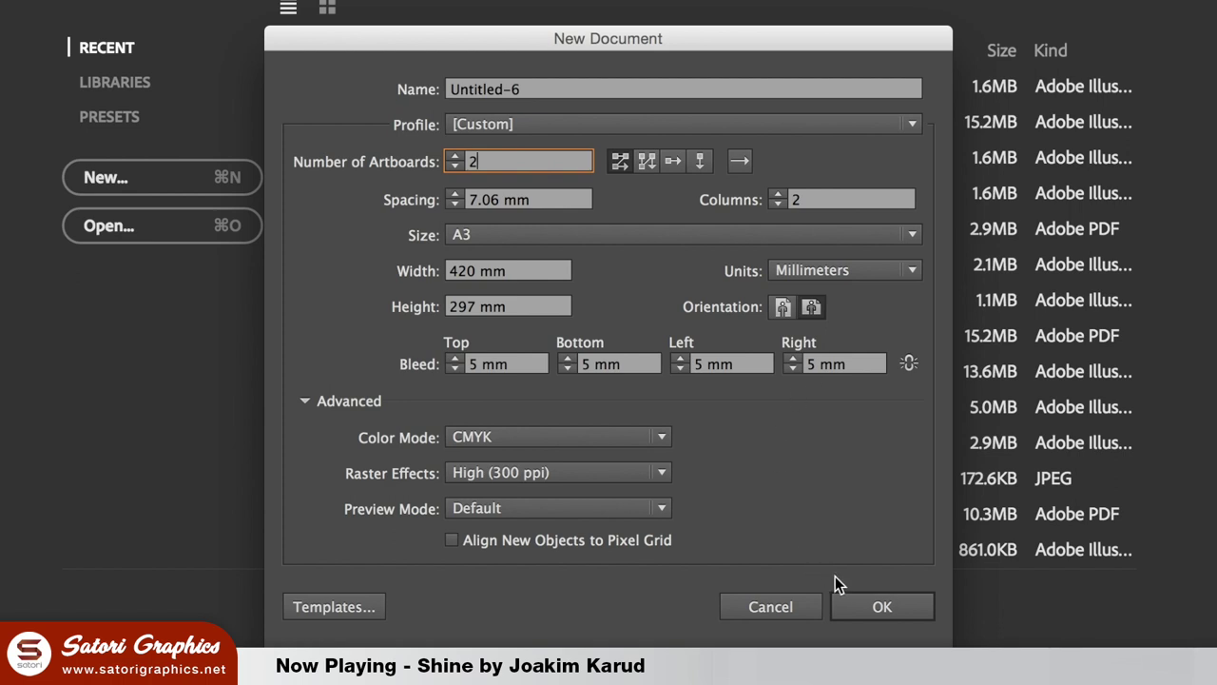
pyautogui.click(559, 194)
pyautogui.write('20')
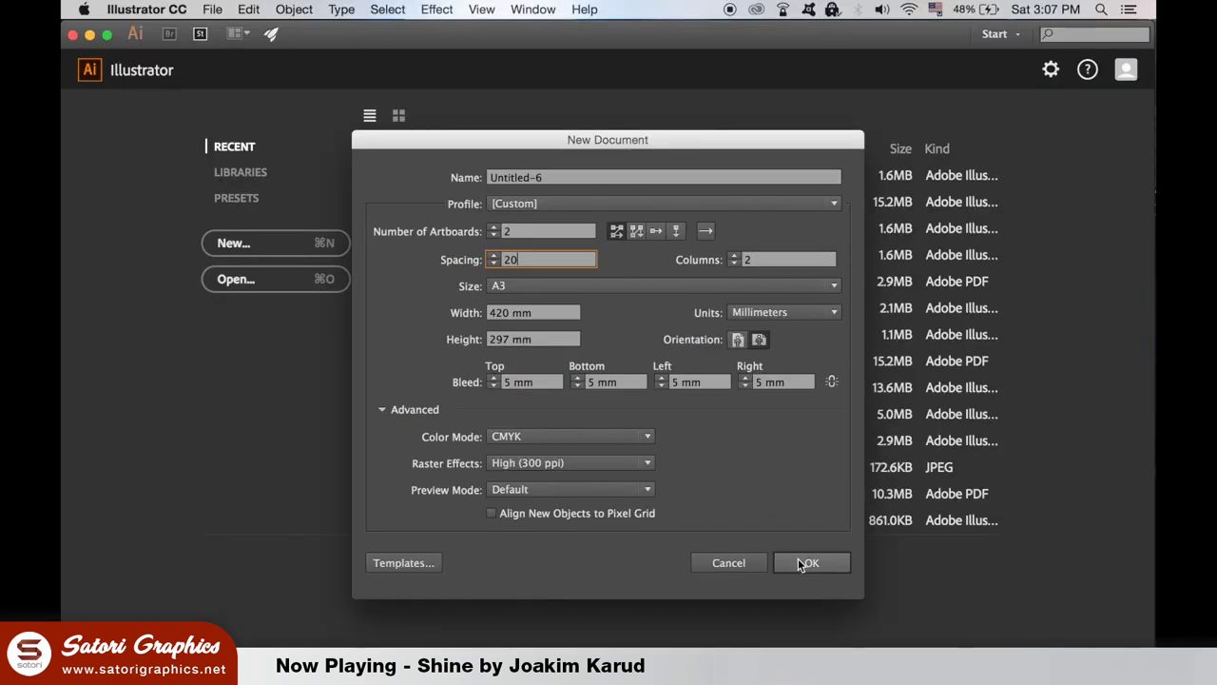
pyautogui.click(865, 606)
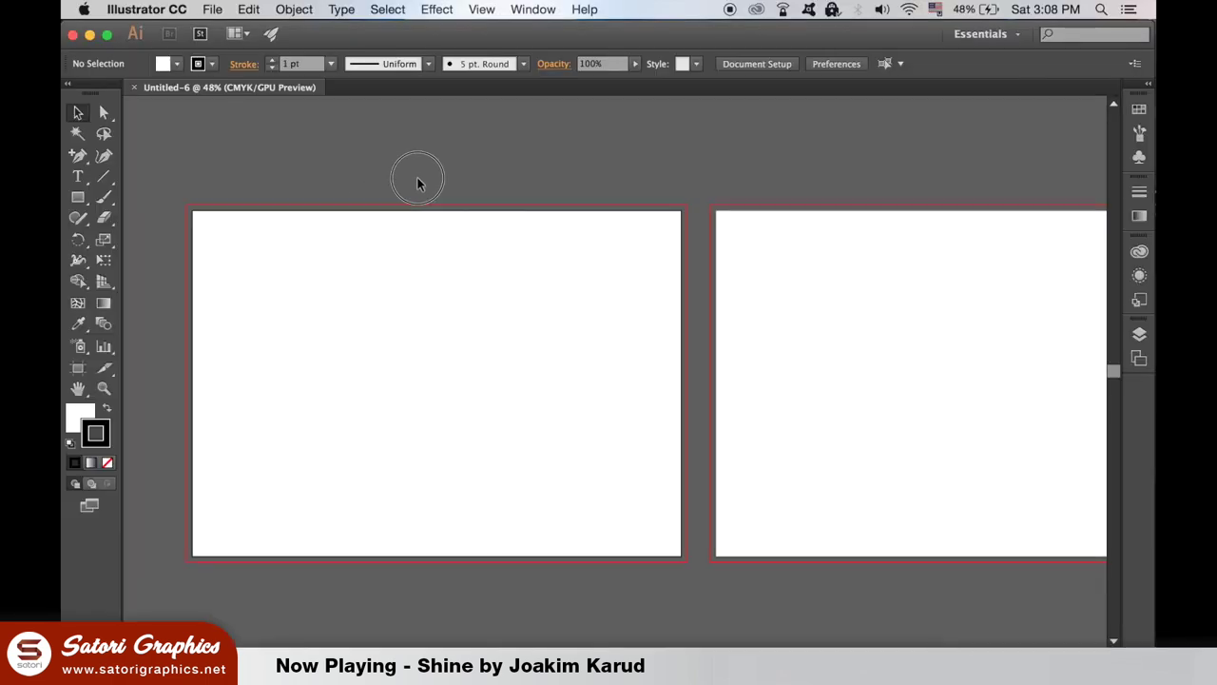
# Show rulers, view the artboard at 100%, and confirm the ruler units are millimetres
pyautogui.moveTo(415, 181); pyautogui.dragTo(490, 197)
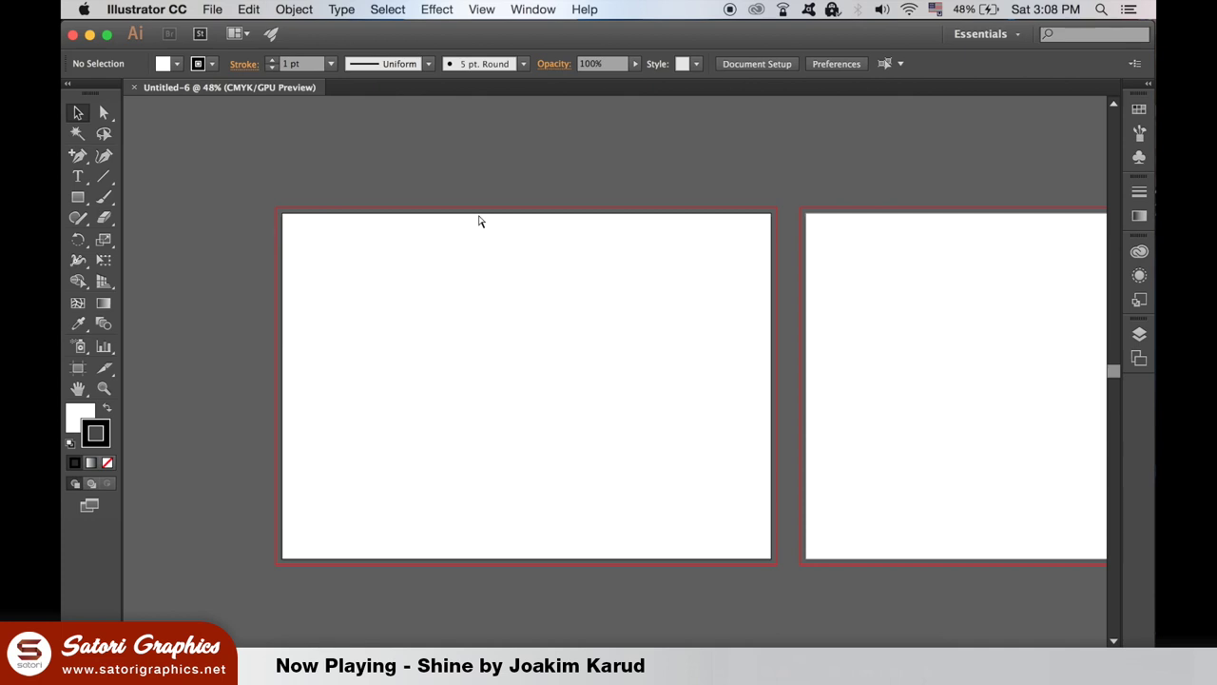
pyautogui.press('super+r')
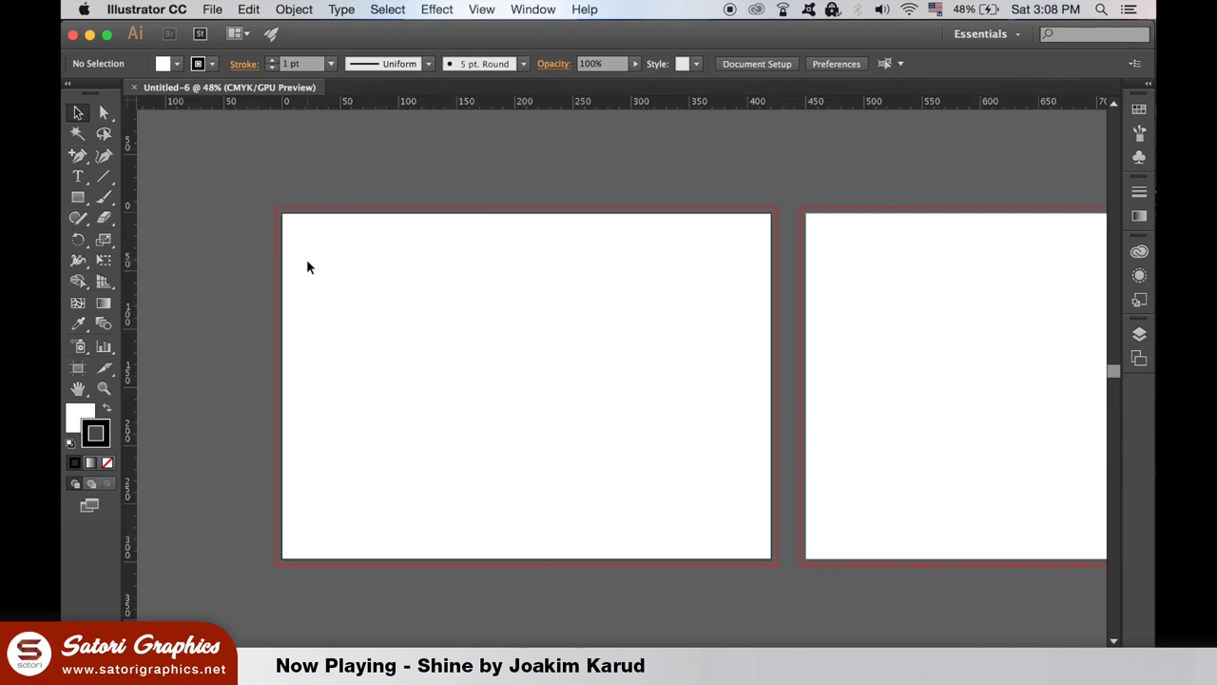
pyautogui.press('super+1')
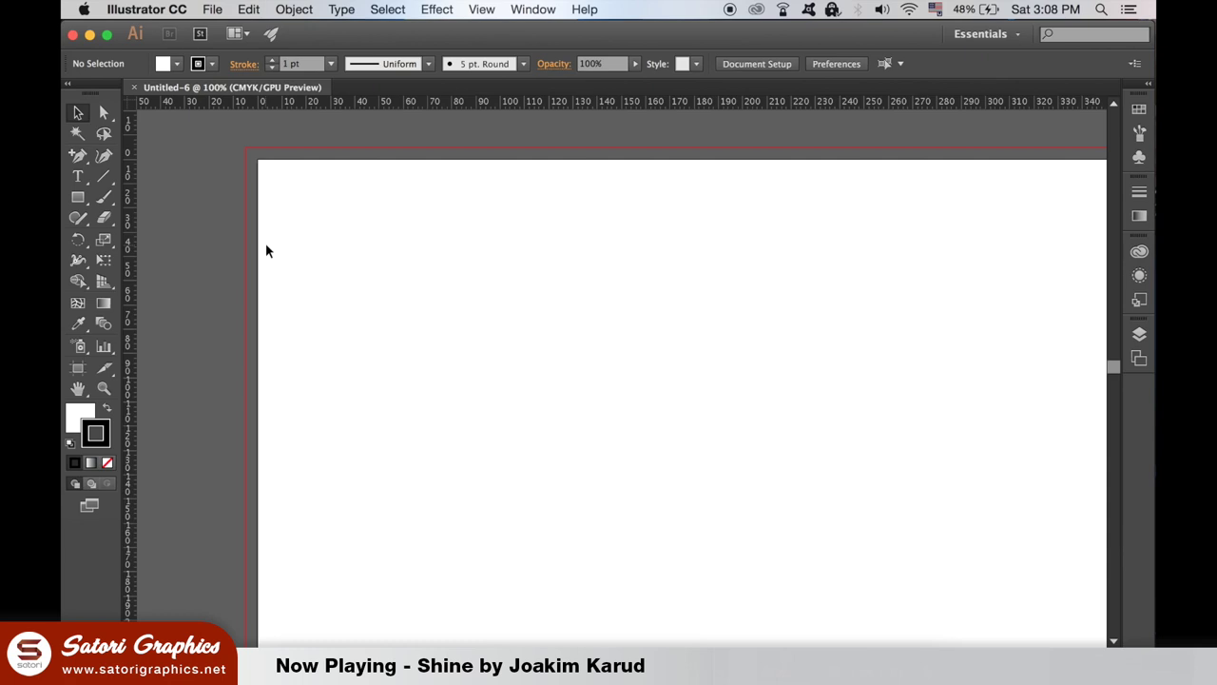
pyautogui.rightClick(491, 101)
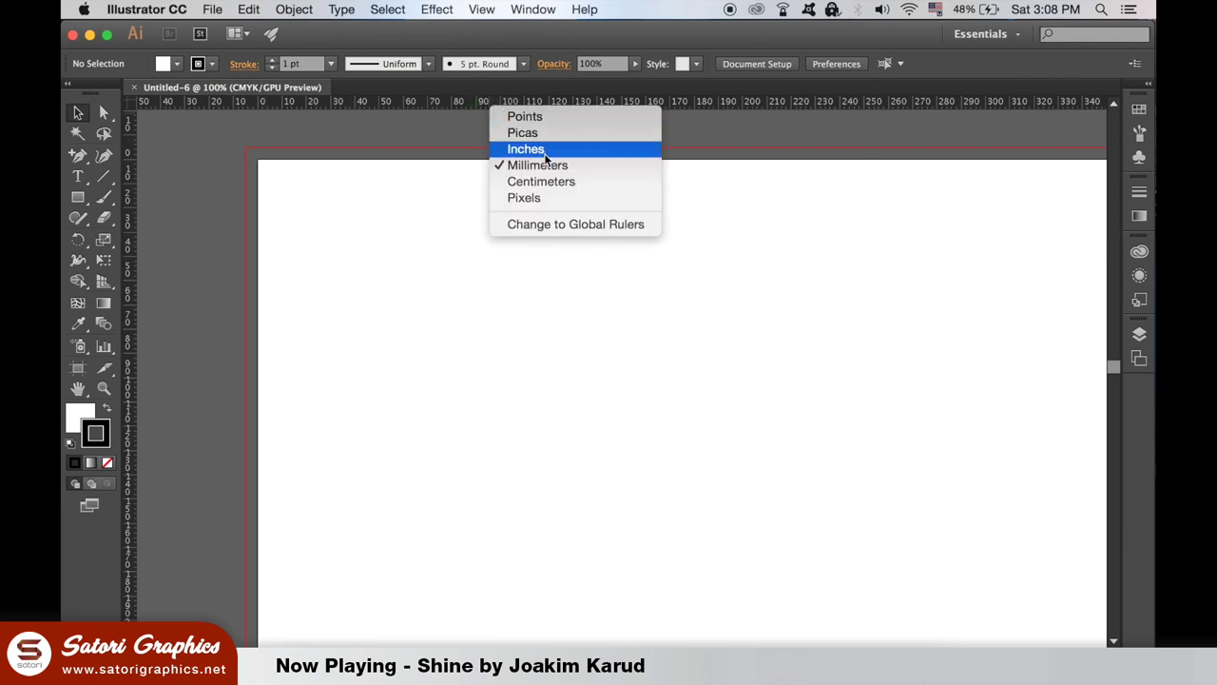
pyautogui.click(411, 129)
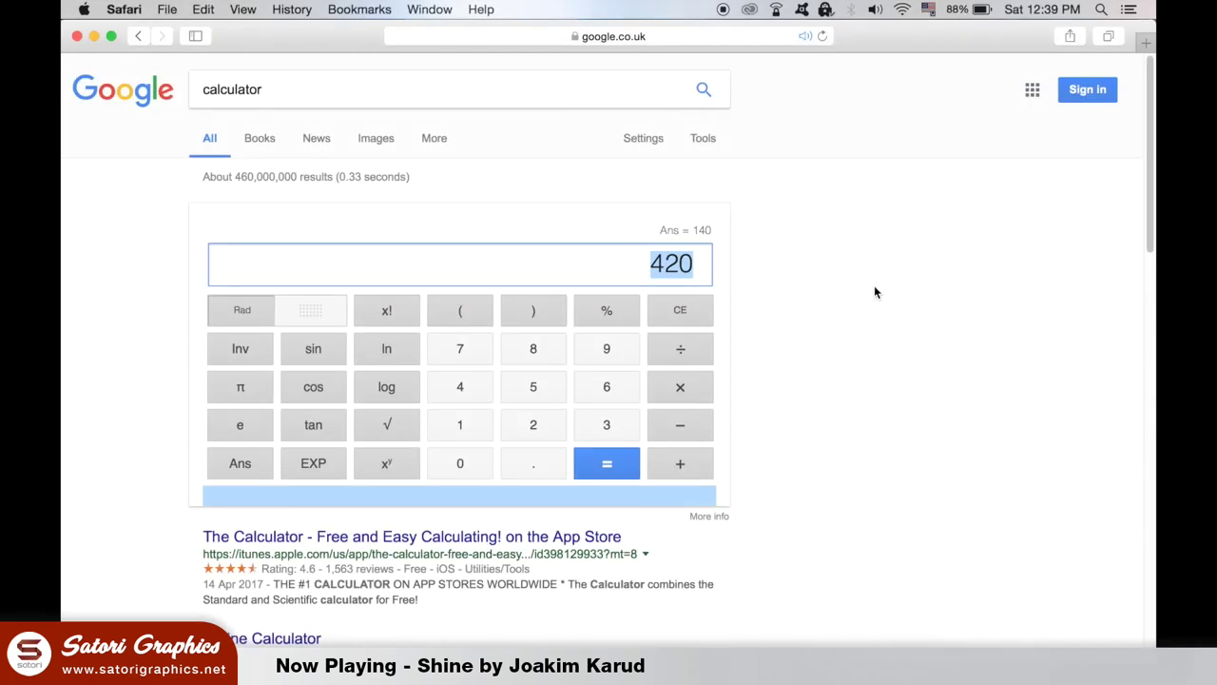
# Compute 420 ÷ 3 in Google's calculator to get the 140 mm panel width
pyautogui.click(681, 350)
pyautogui.click(607, 426)
pyautogui.click(608, 463)
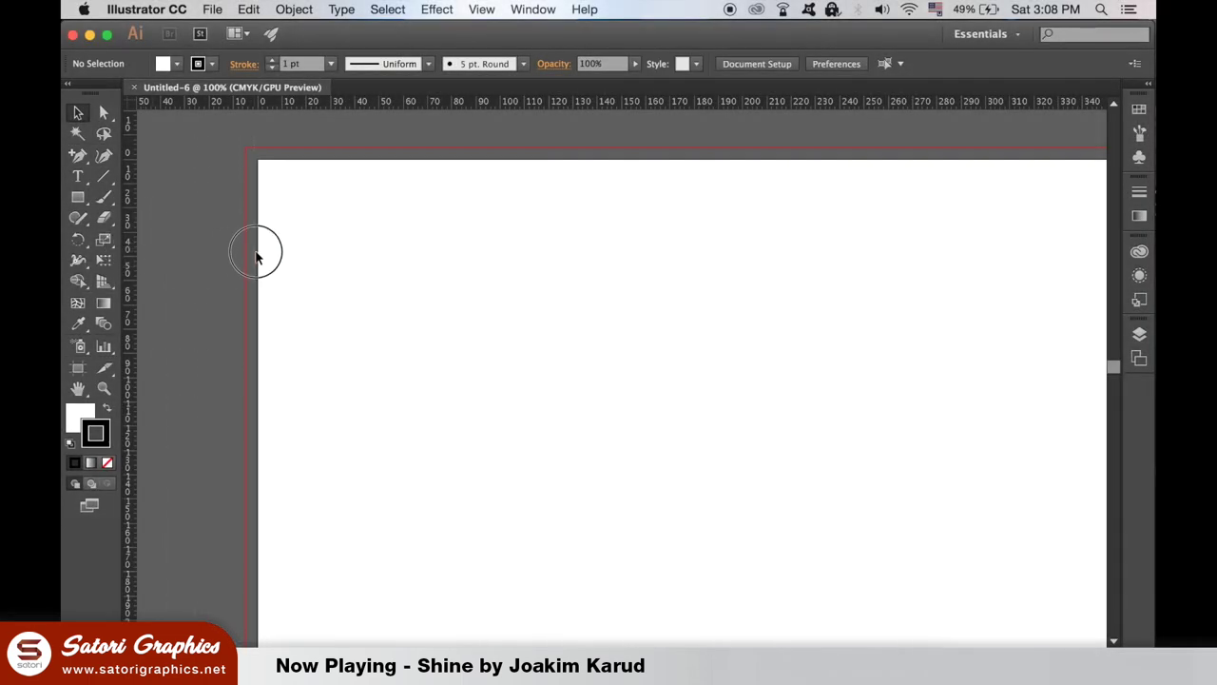
# Drag vertical guides from the left ruler to X 140 mm and X 280 mm
pyautogui.click(258, 253)
pyautogui.moveTo(262, 143); pyautogui.dragTo(599, 326)
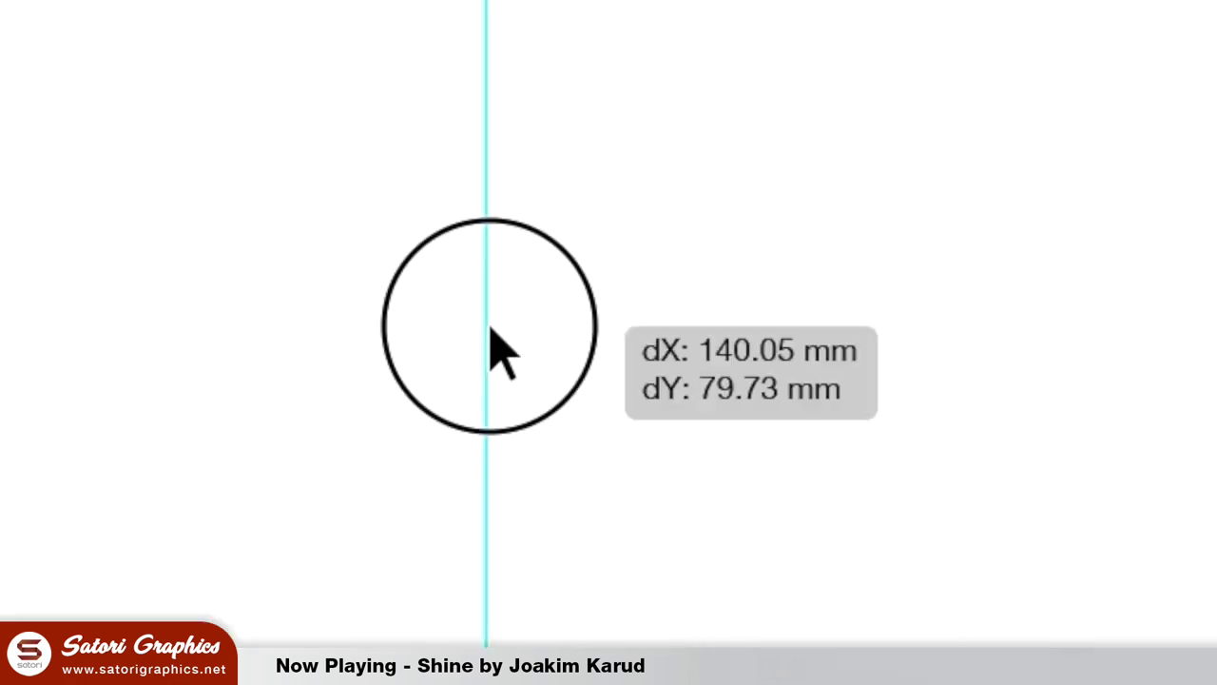
pyautogui.moveTo(491, 328); pyautogui.dragTo(491, 328)
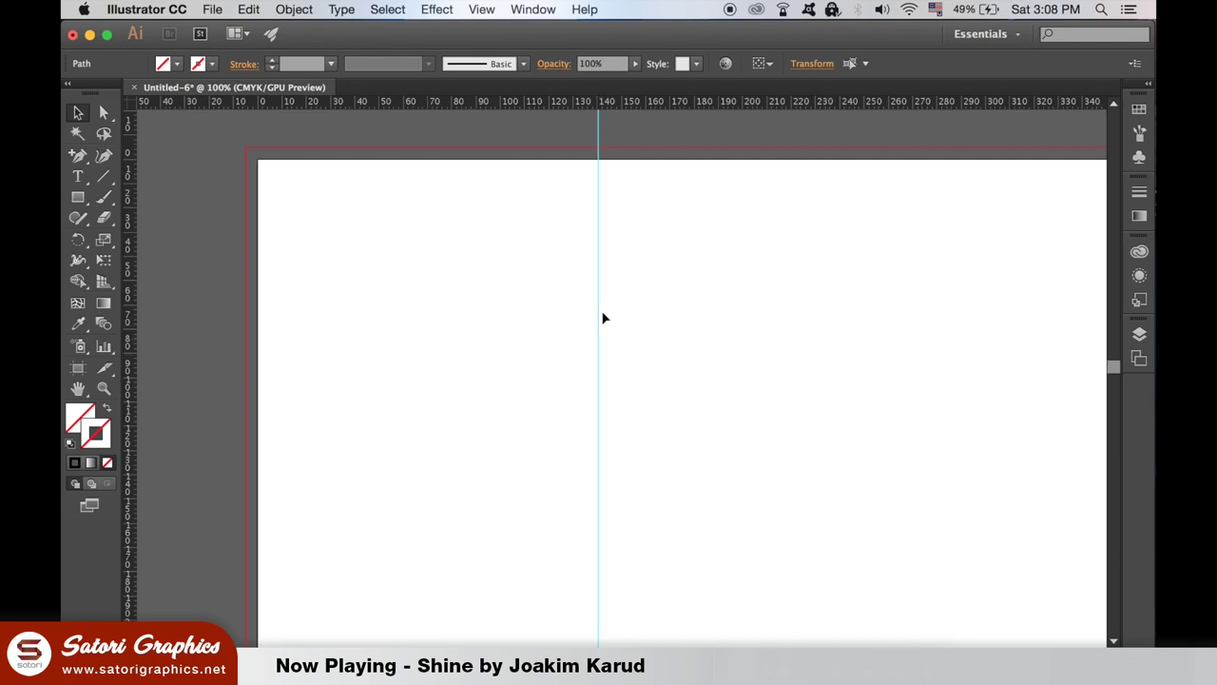
pyautogui.hscroll(3, 510, 306)
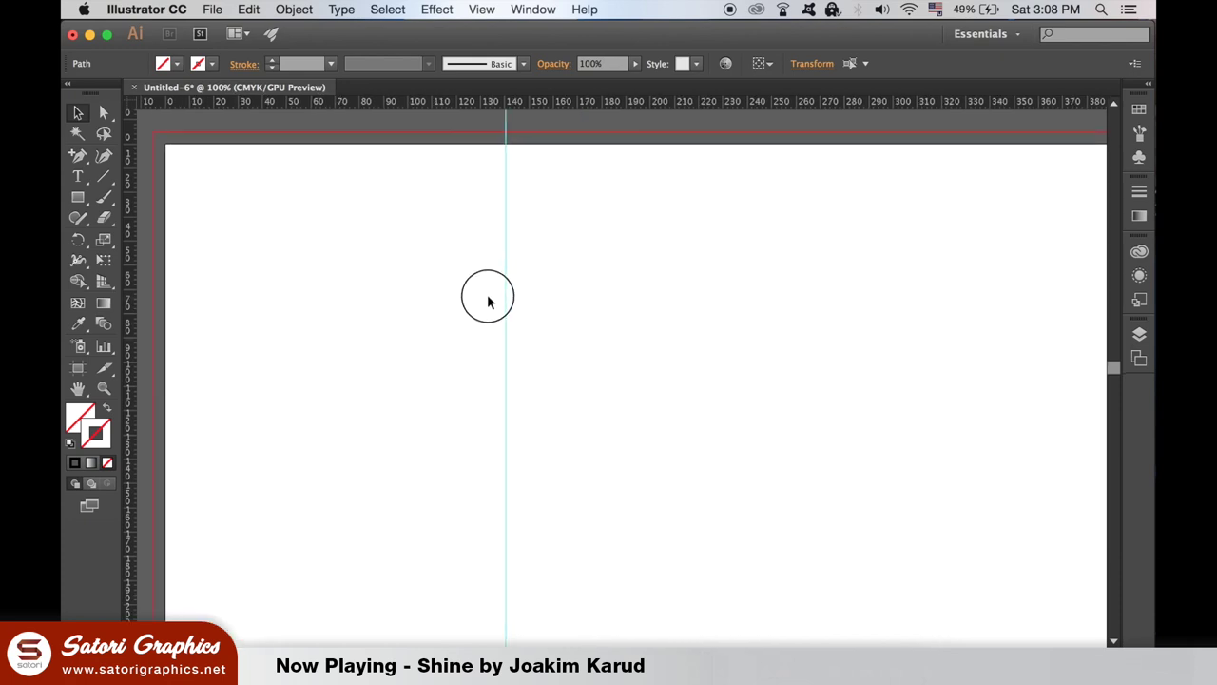
pyautogui.click(162, 273)
pyautogui.moveTo(165, 131); pyautogui.dragTo(840, 291)
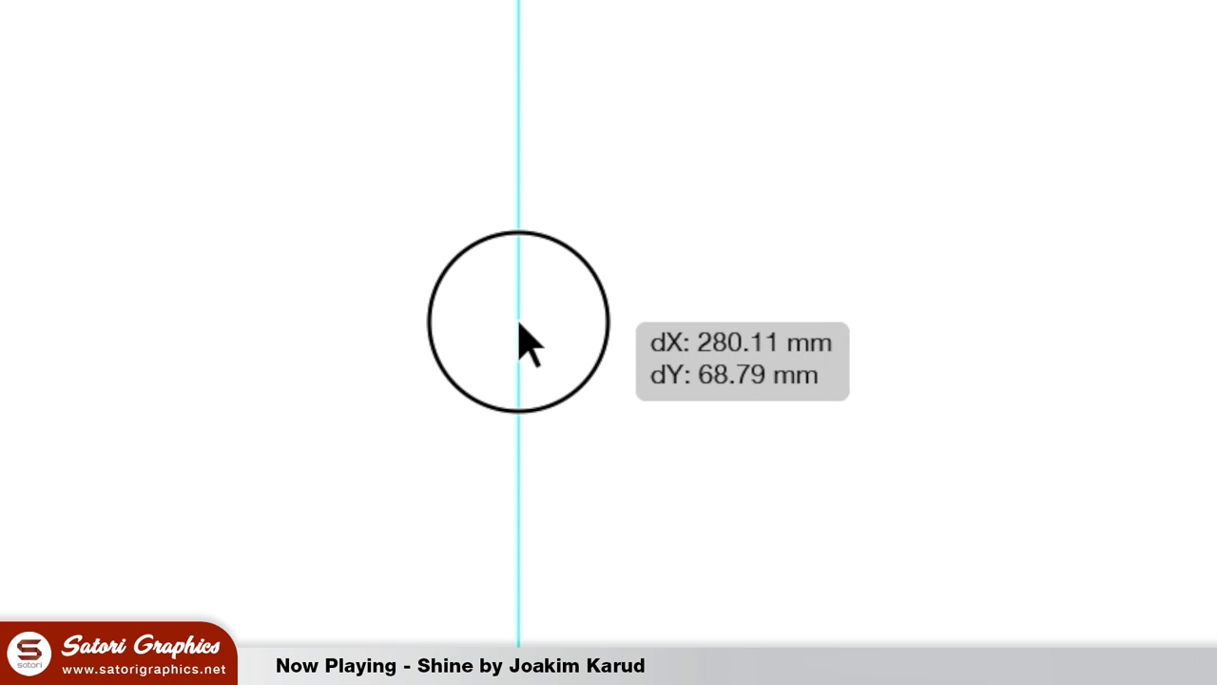
pyautogui.moveTo(521, 337); pyautogui.dragTo(840, 288)
pyautogui.scroll(2, 851, 313)
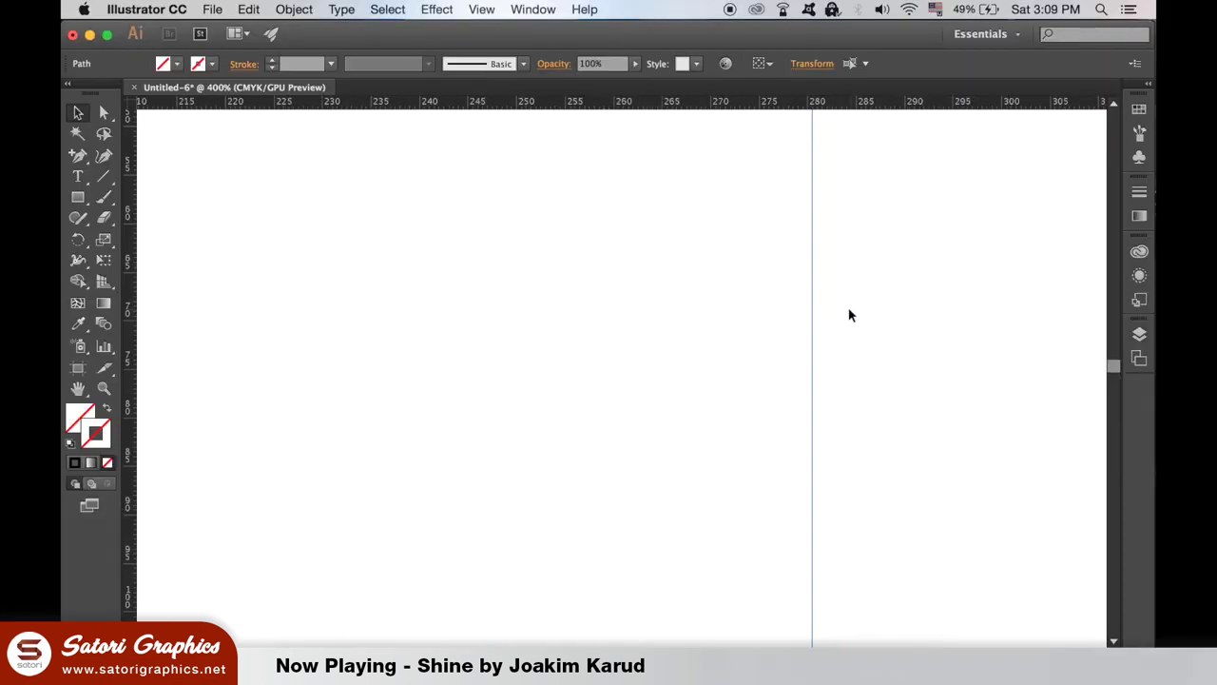
pyautogui.scroll(2, 851, 315)
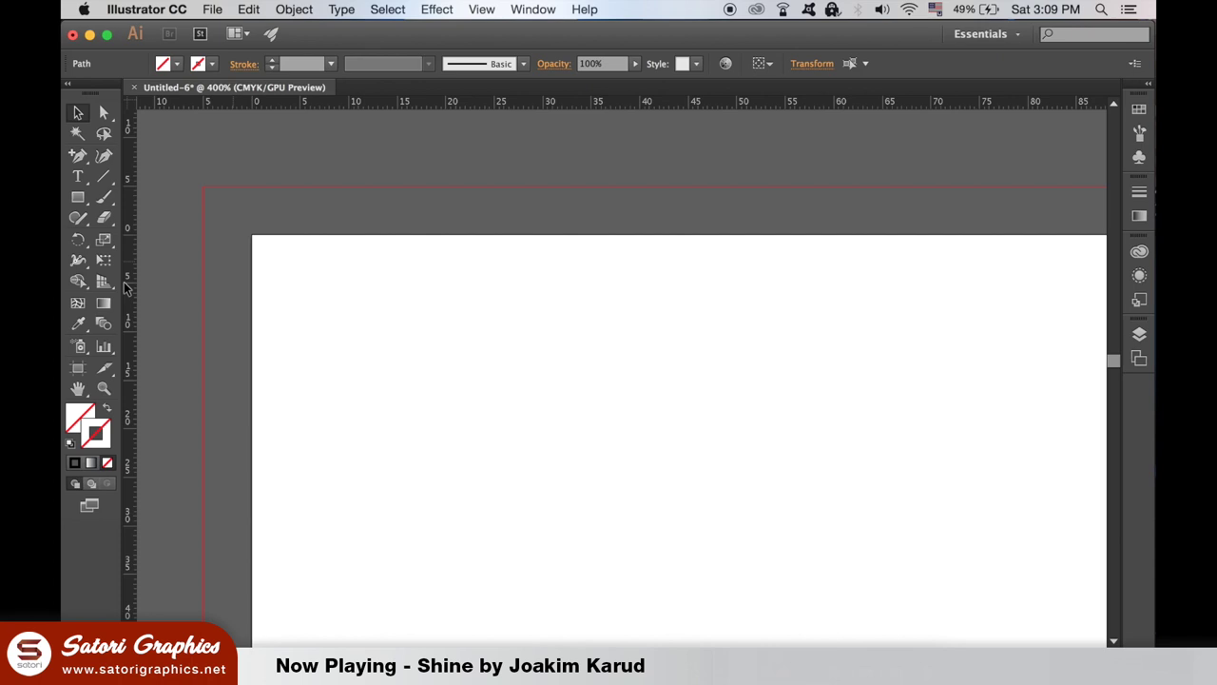
# Pull another vertical margin guide onto the artboard, then marquee-select the first artboard's guides
pyautogui.moveTo(124, 287); pyautogui.dragTo(302, 292)
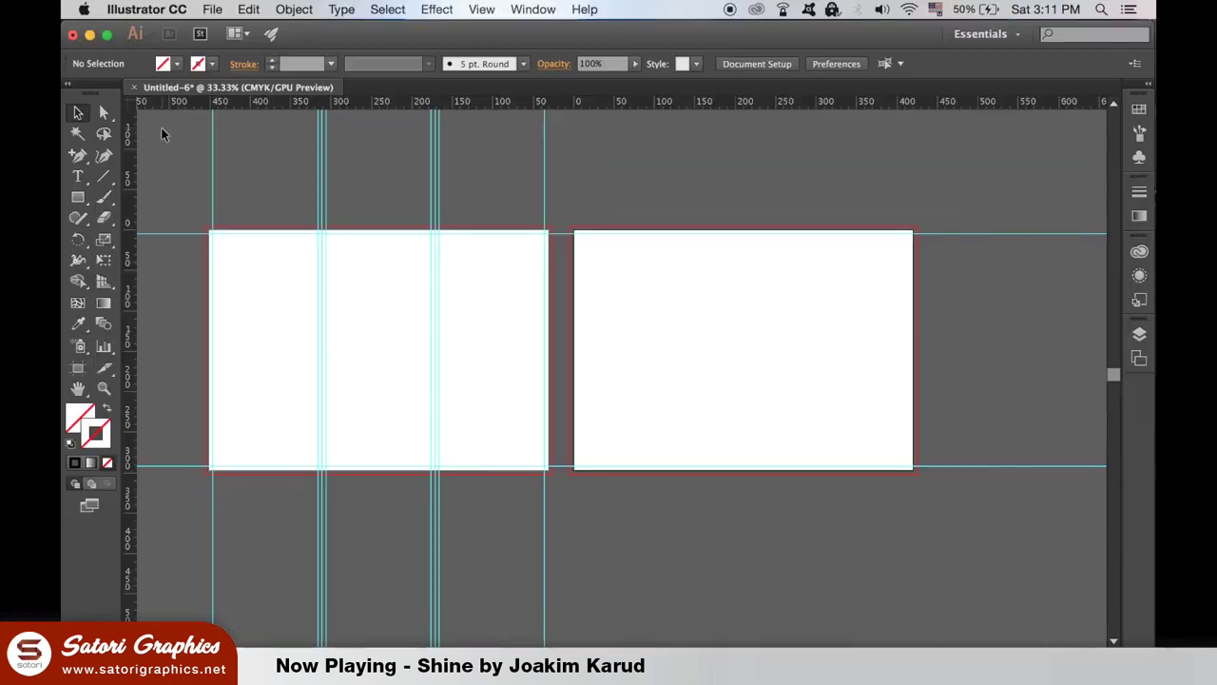
pyautogui.moveTo(162, 127); pyautogui.dragTo(627, 193)
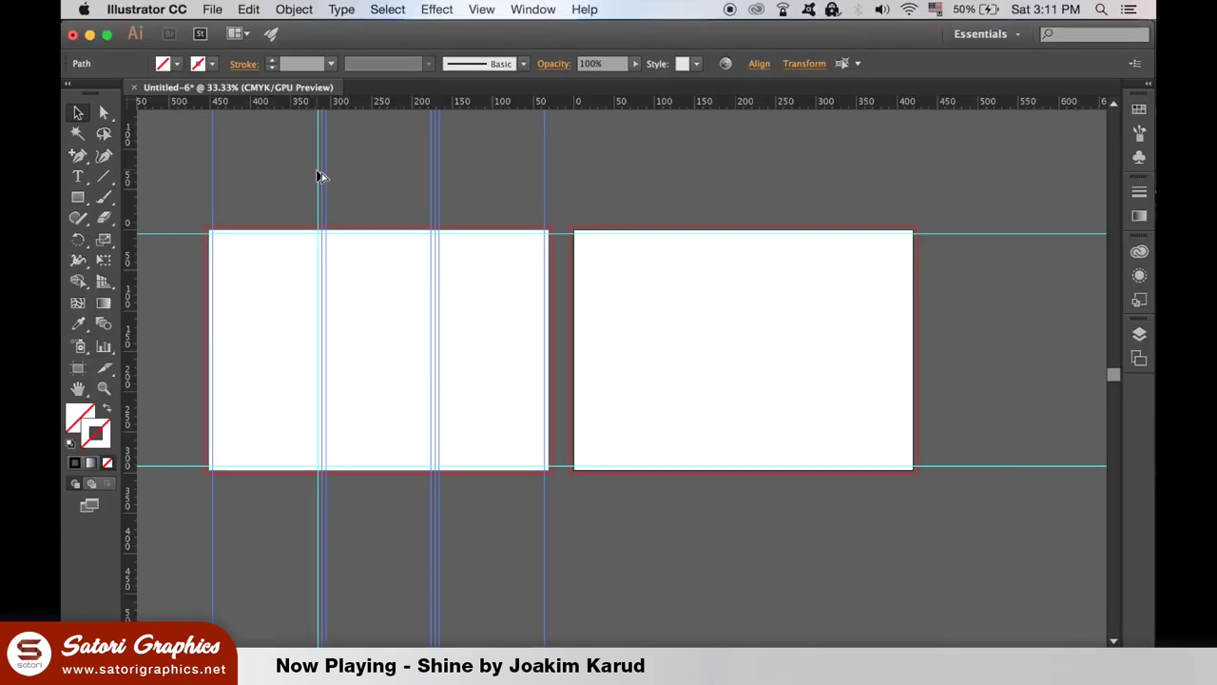
# Option-drag copies of the guides onto the second artboard, nudge them into alignment, and deselect
pyautogui.moveTo(318, 177); pyautogui.dragTo(682, 194)
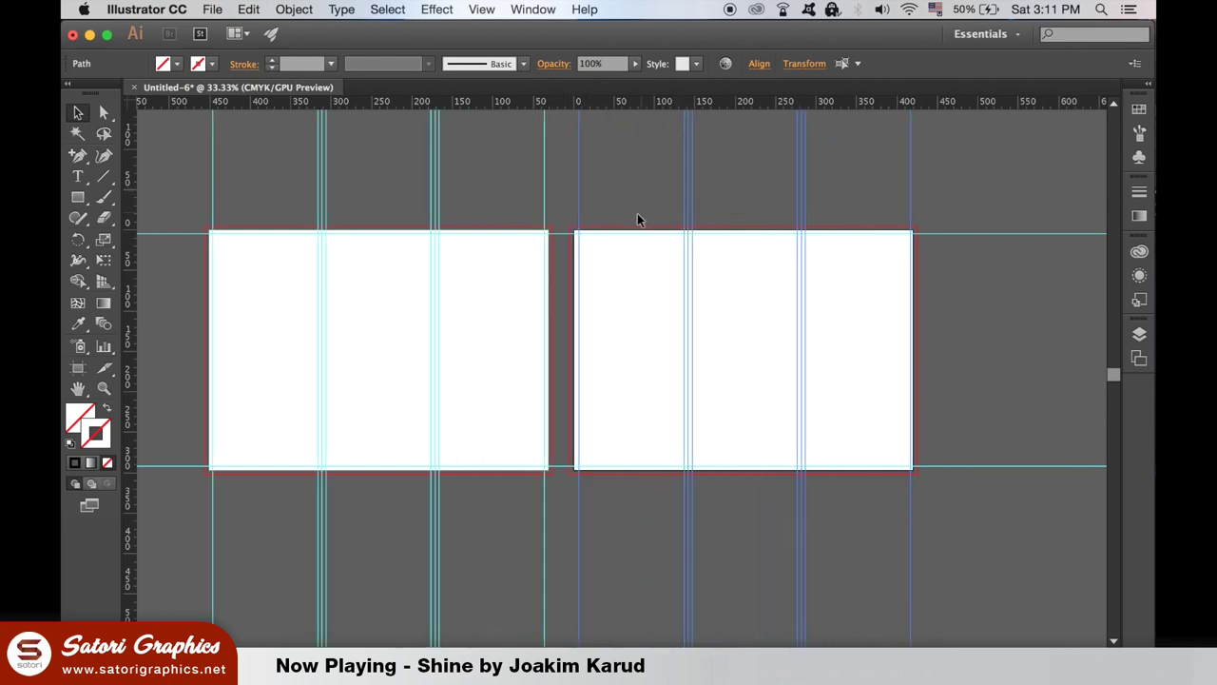
pyautogui.scroll(5, 635, 217)
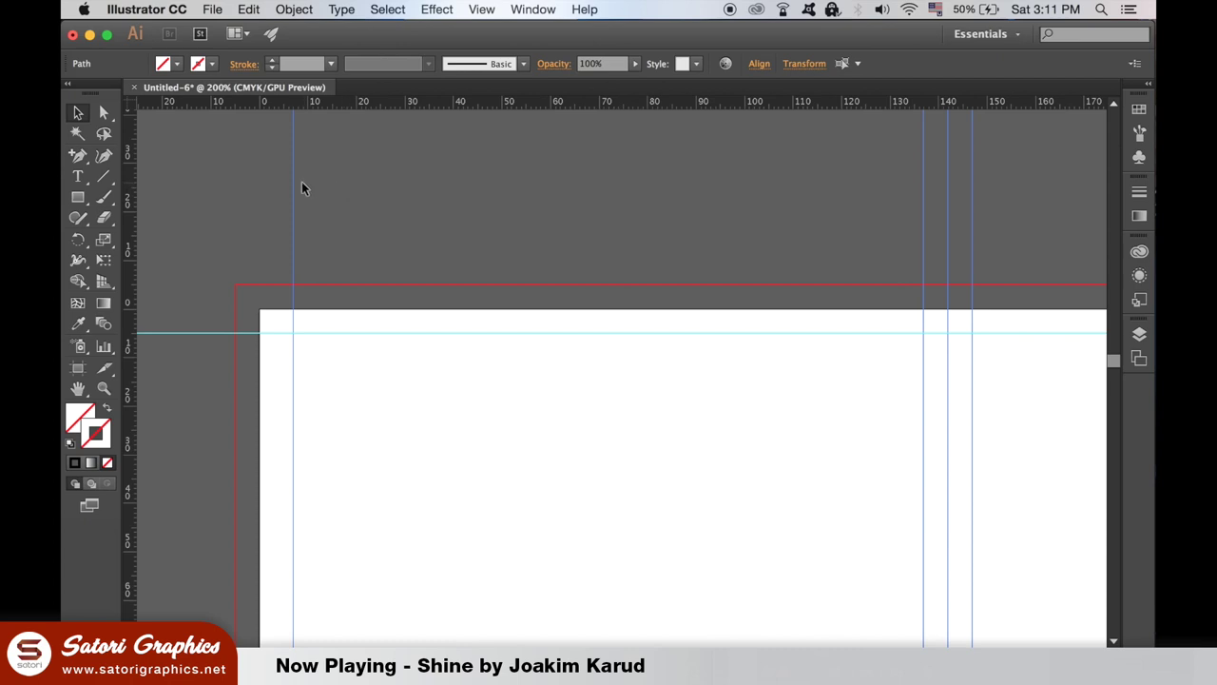
pyautogui.keyDown('shift'); pyautogui.click(294, 190); pyautogui.keyUp('shift')
pyautogui.moveTo(292, 190); pyautogui.dragTo(290, 190)
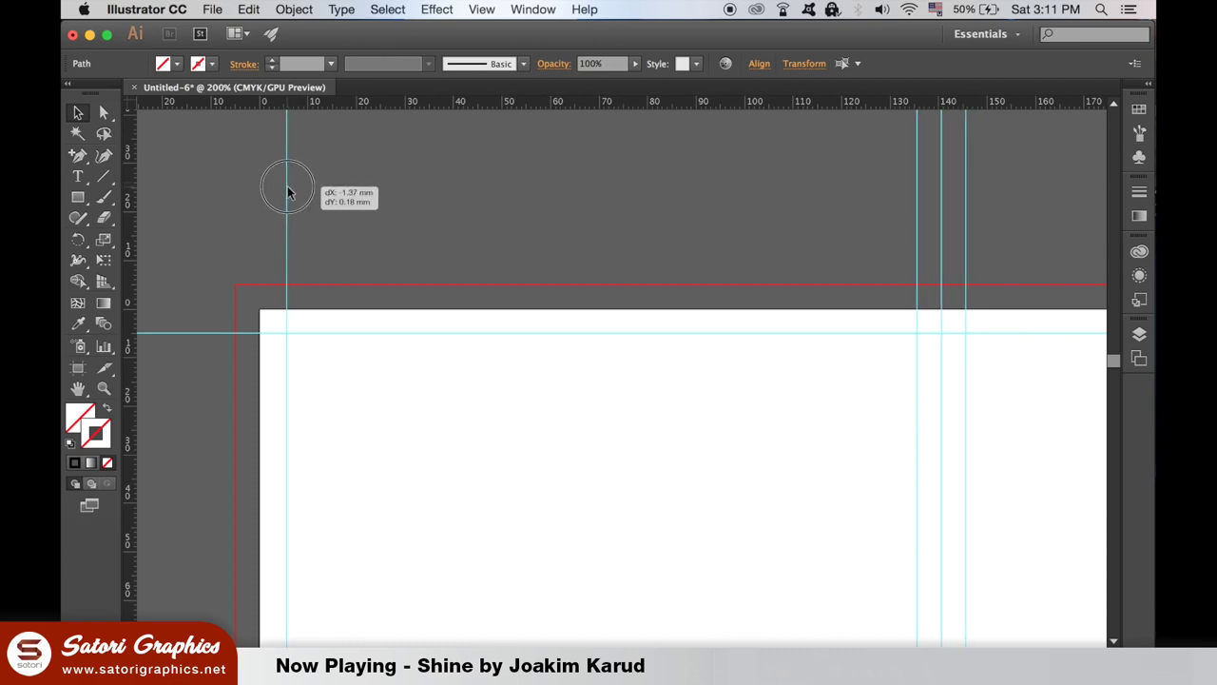
pyautogui.moveTo(288, 194); pyautogui.dragTo(282, 187)
pyautogui.click(435, 225)
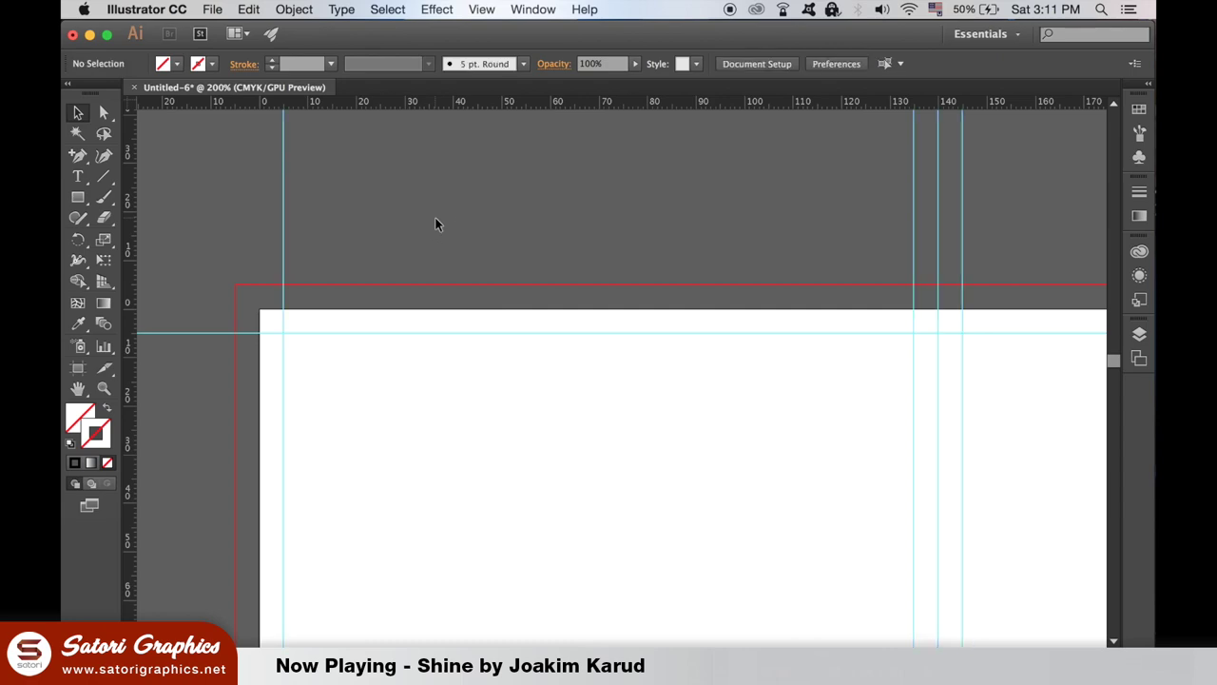
pyautogui.scroll(-6, 436, 224)
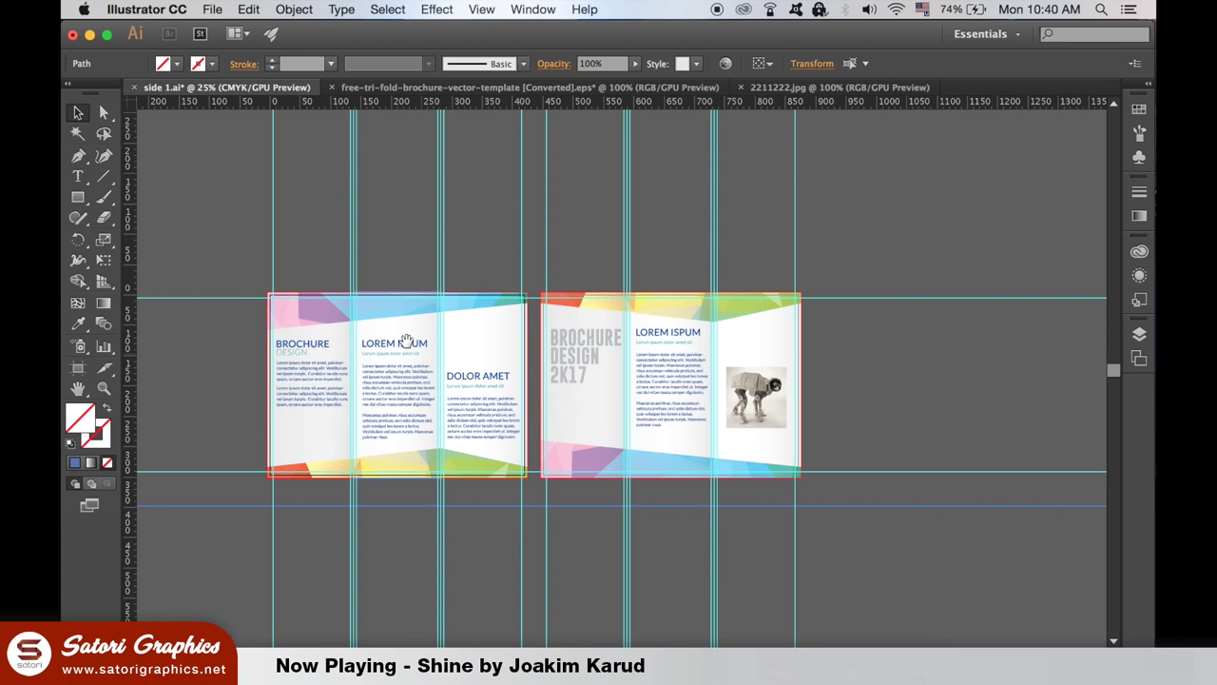
pyautogui.scroll(-2, 438, 298)
pyautogui.hscroll(-2, 438, 299)
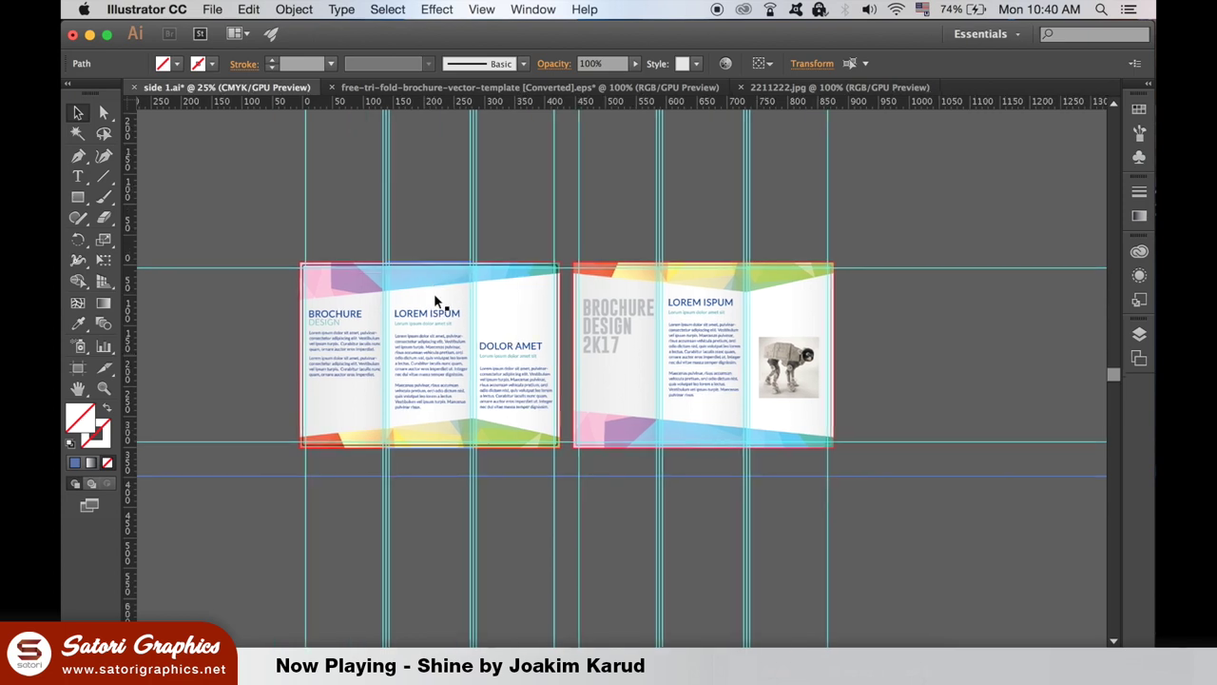
pyautogui.scroll(1, 435, 309)
pyautogui.click(483, 9)
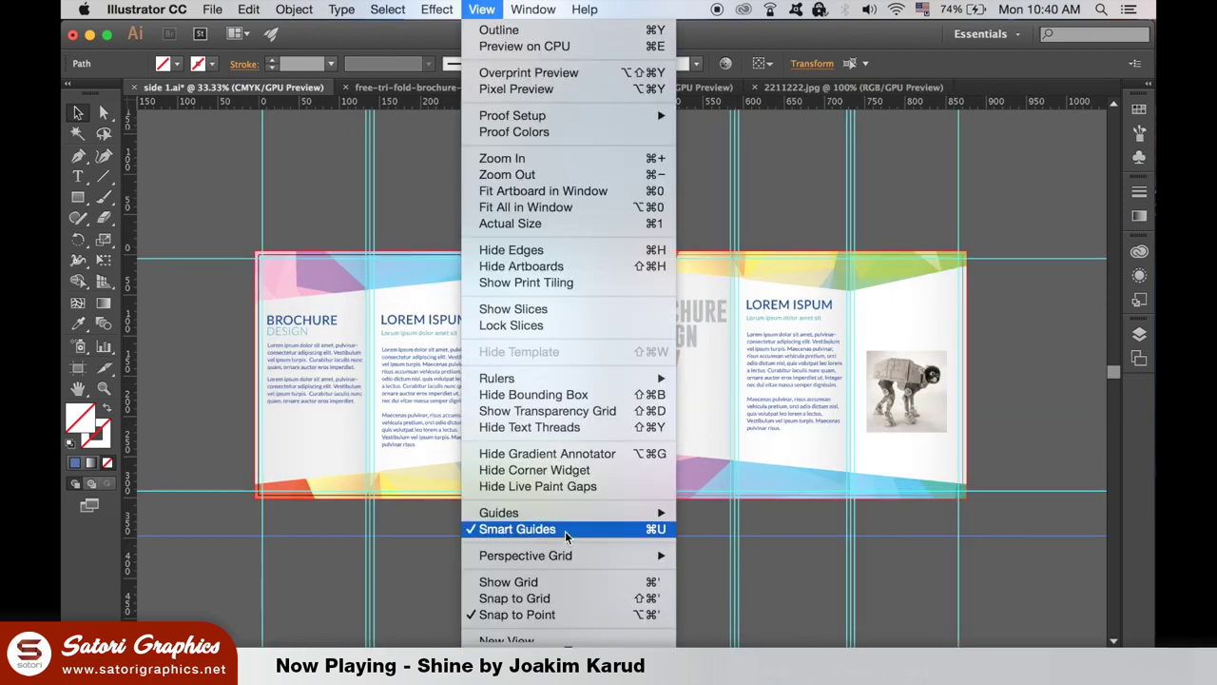
pyautogui.moveTo(664, 513)
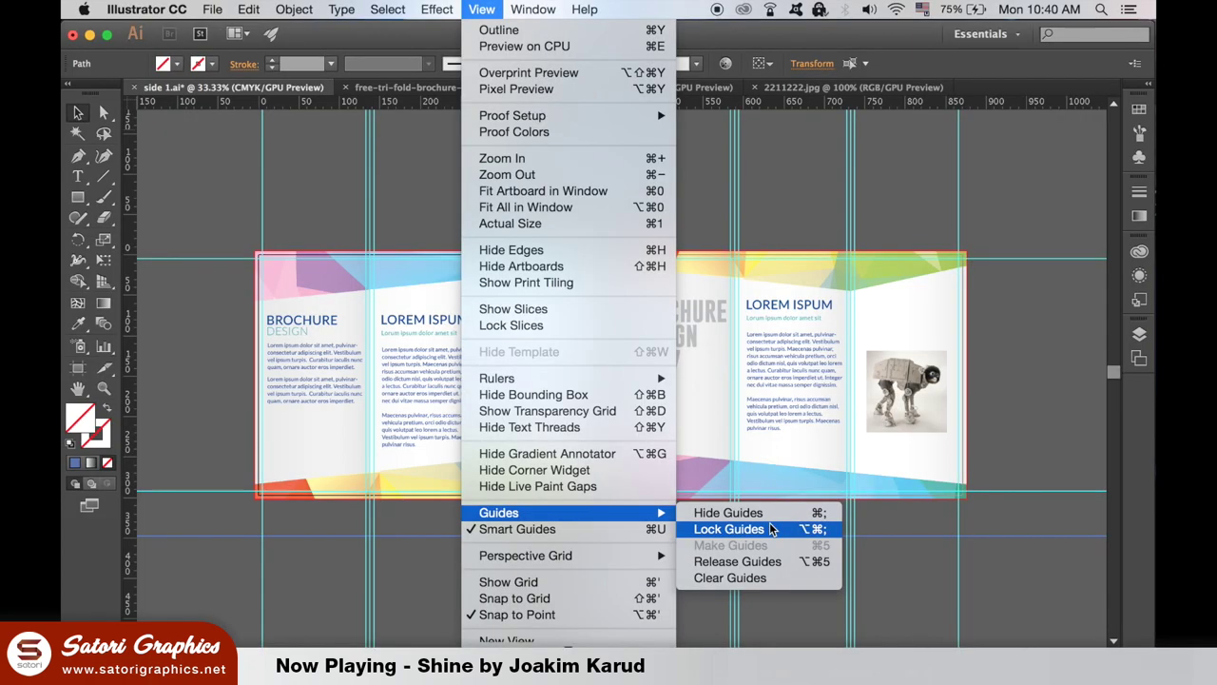
pyautogui.click(756, 513)
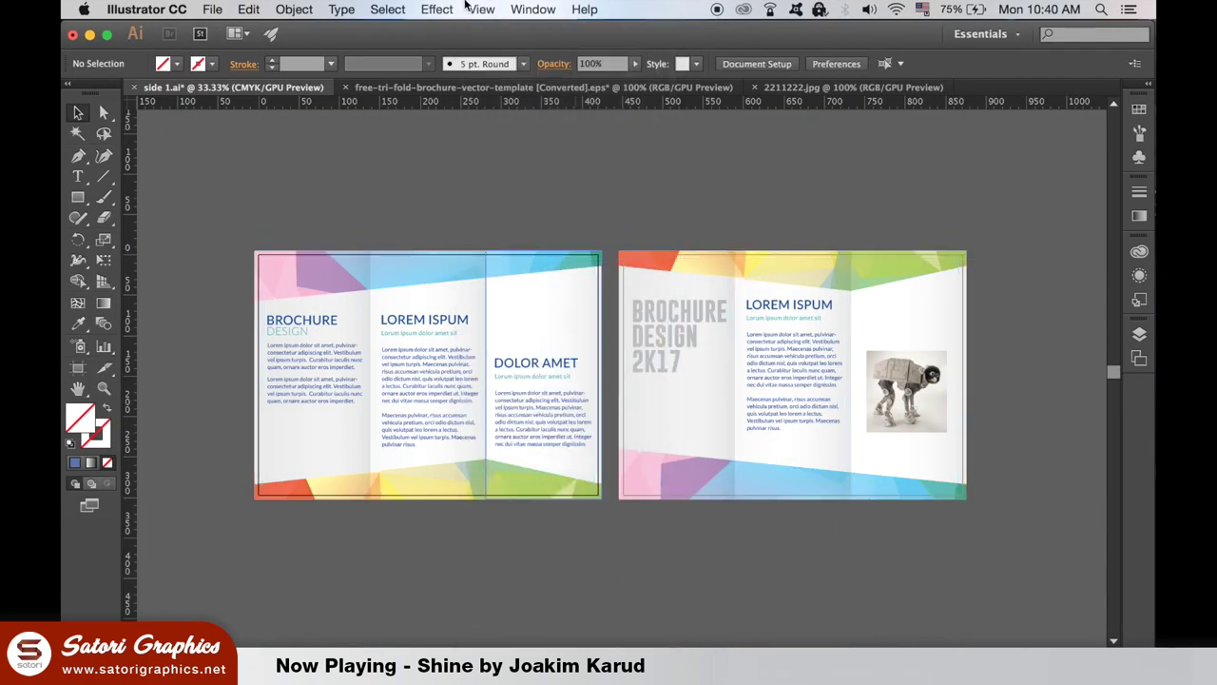
pyautogui.click(481, 9)
pyautogui.moveTo(581, 511)
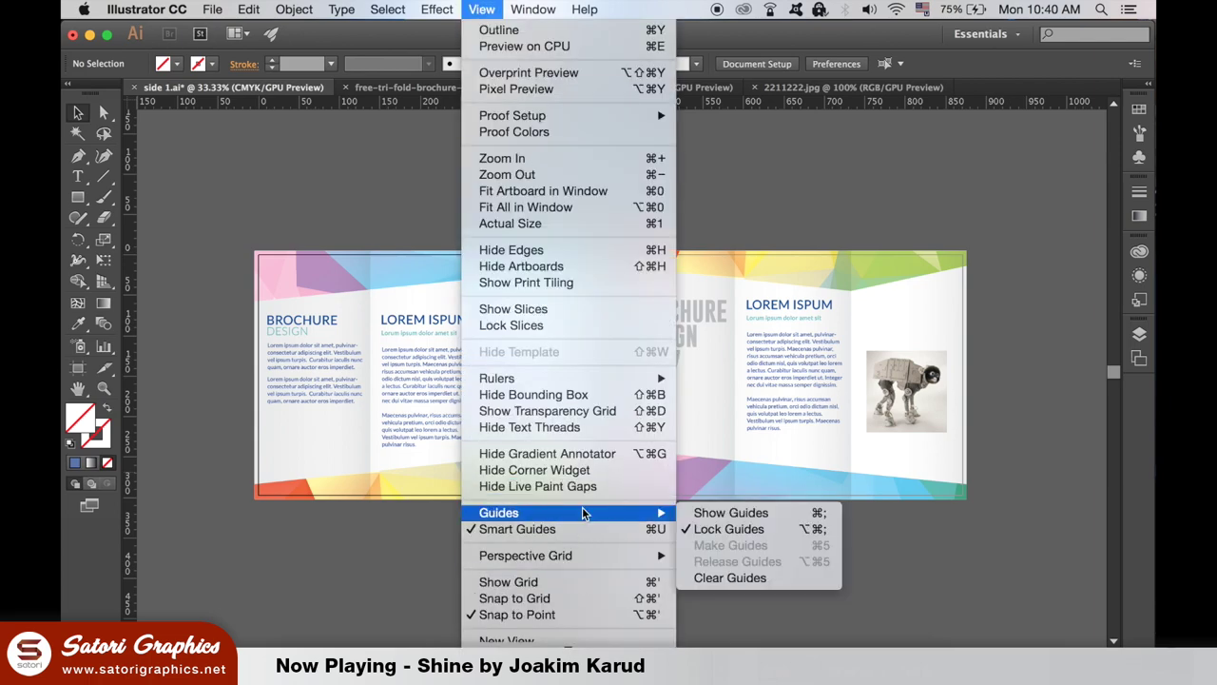
pyautogui.click(733, 511)
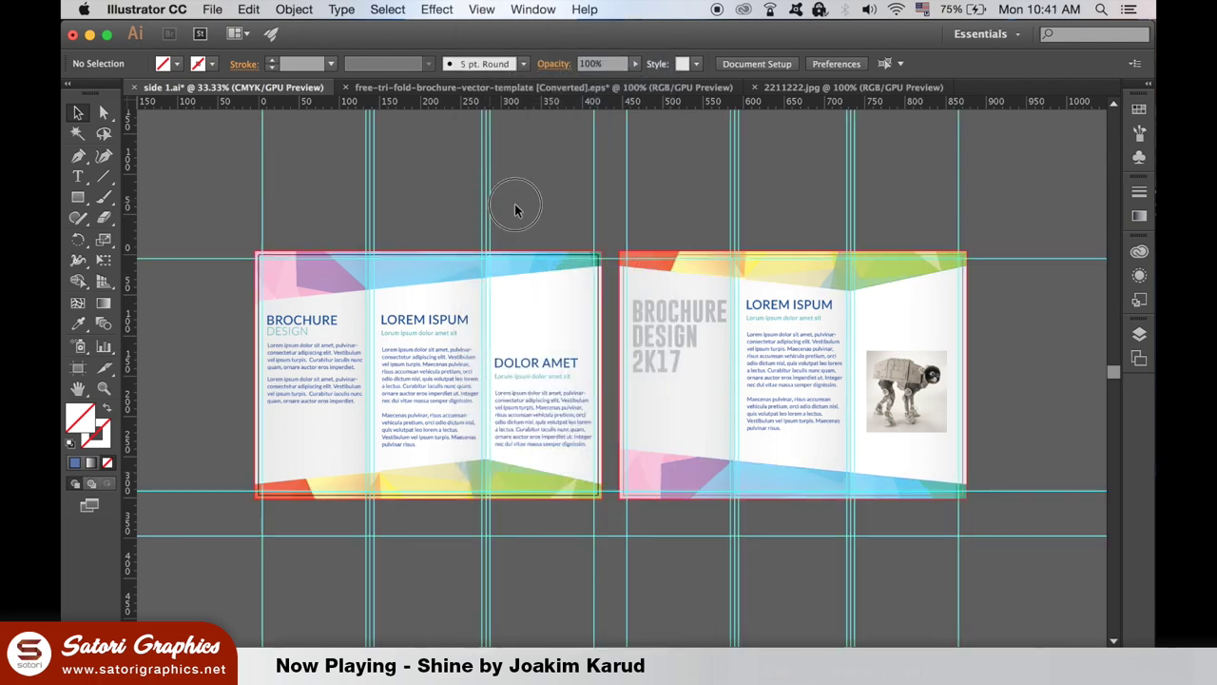
pyautogui.click(494, 10)
pyautogui.moveTo(621, 515)
pyautogui.click(760, 528)
pyautogui.moveTo(265, 197); pyautogui.dragTo(243, 196)
pyautogui.press('super+z')
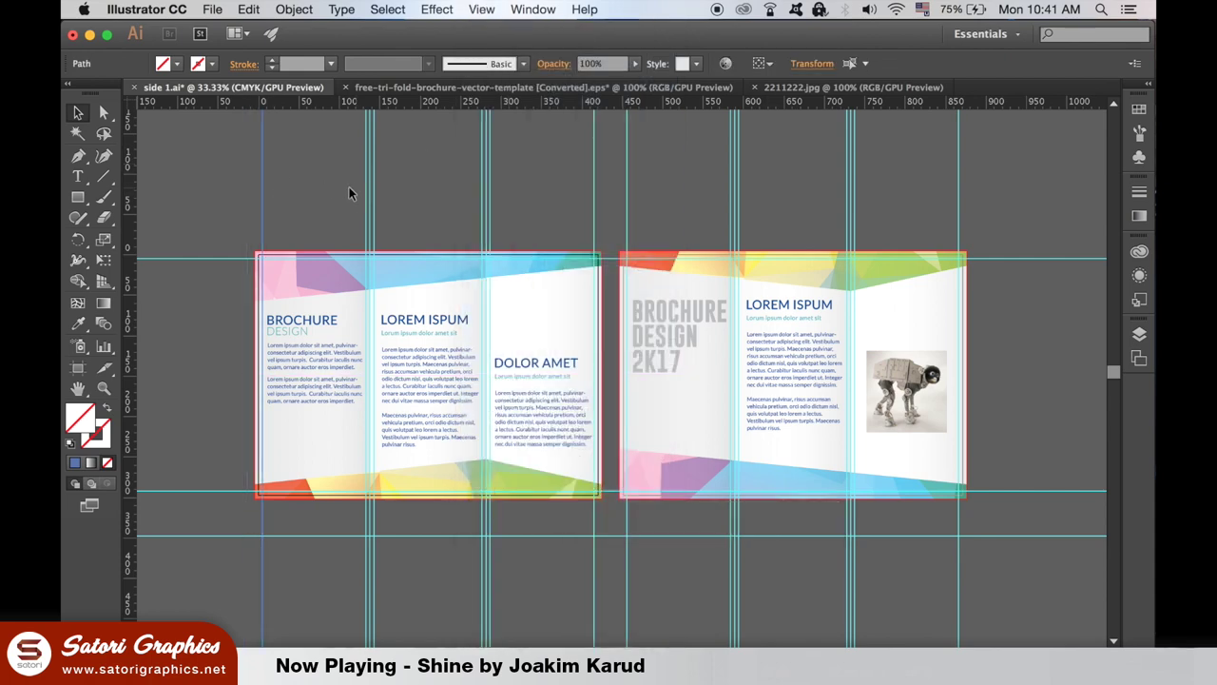
# Turn the BROCHURE DESIGN 2K17 title into outlines with Type > Create Outlines, then clear the selection
pyautogui.click(332, 191)
pyautogui.scroll(1, 724, 301)
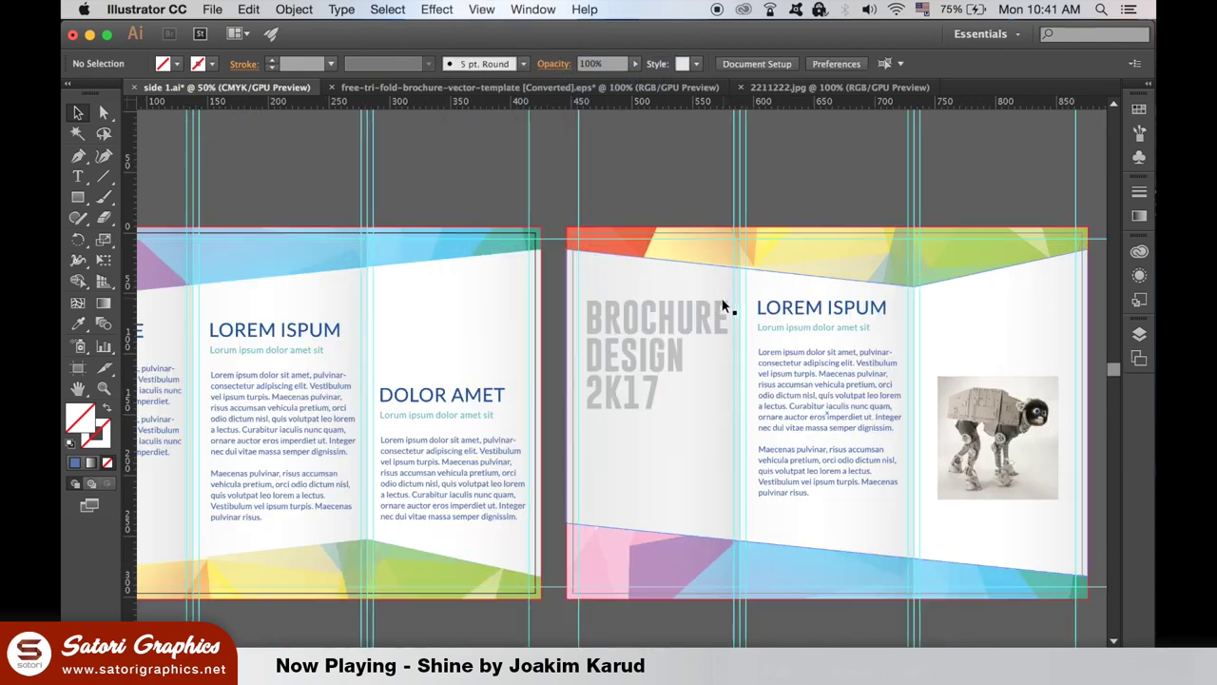
pyautogui.click(670, 327)
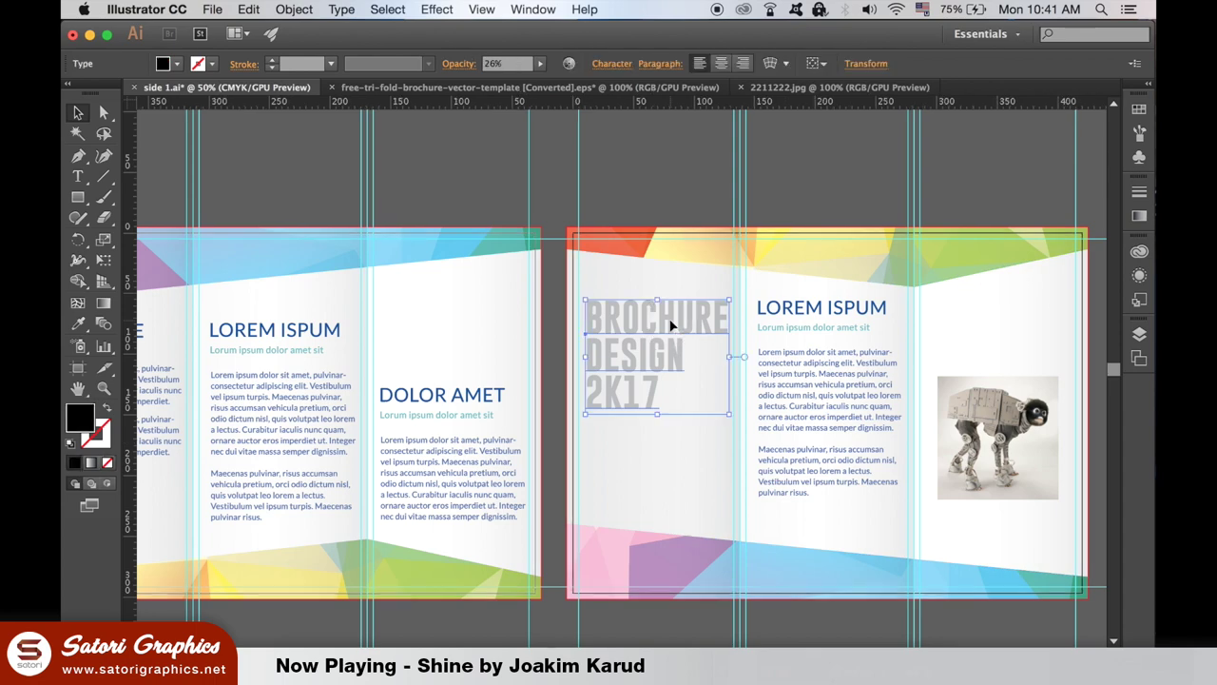
pyautogui.click(341, 10)
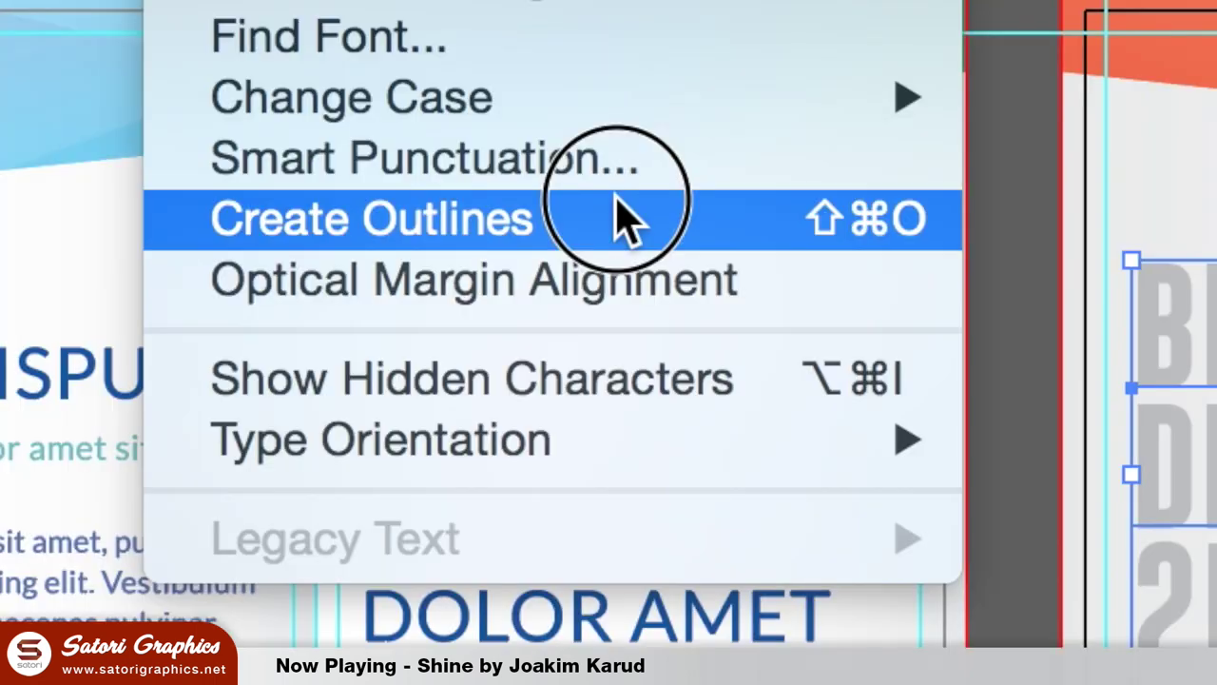
pyautogui.click(618, 218)
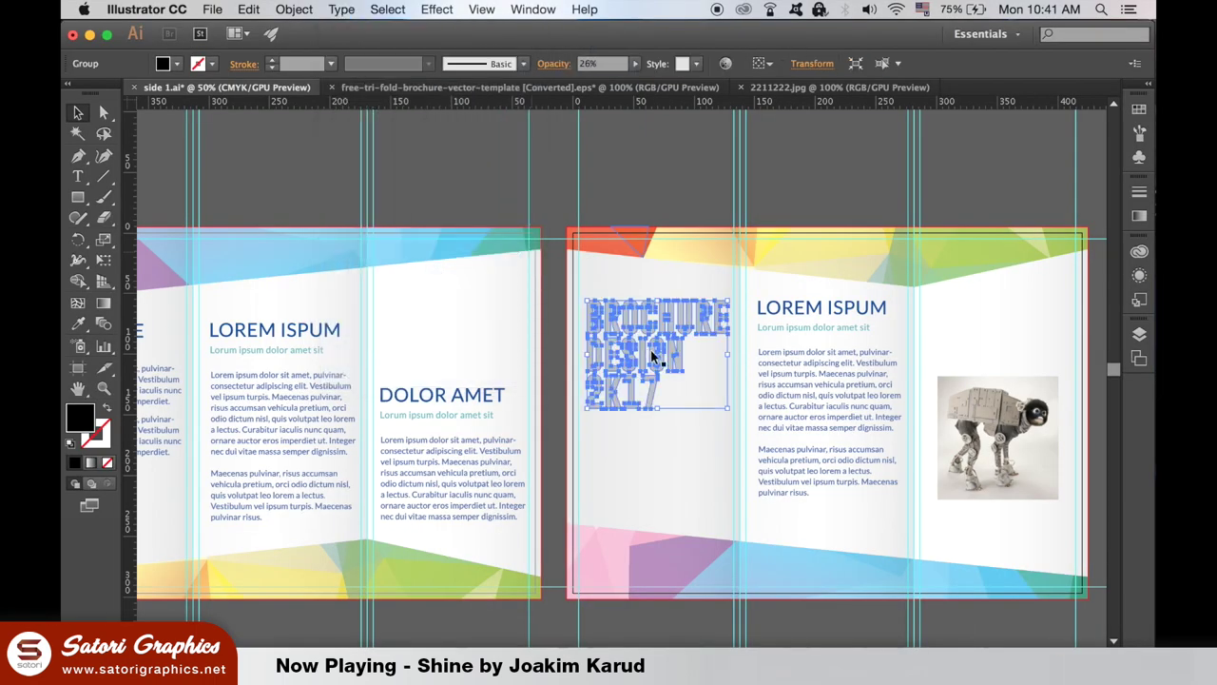
pyautogui.click(666, 172)
pyautogui.click(771, 377)
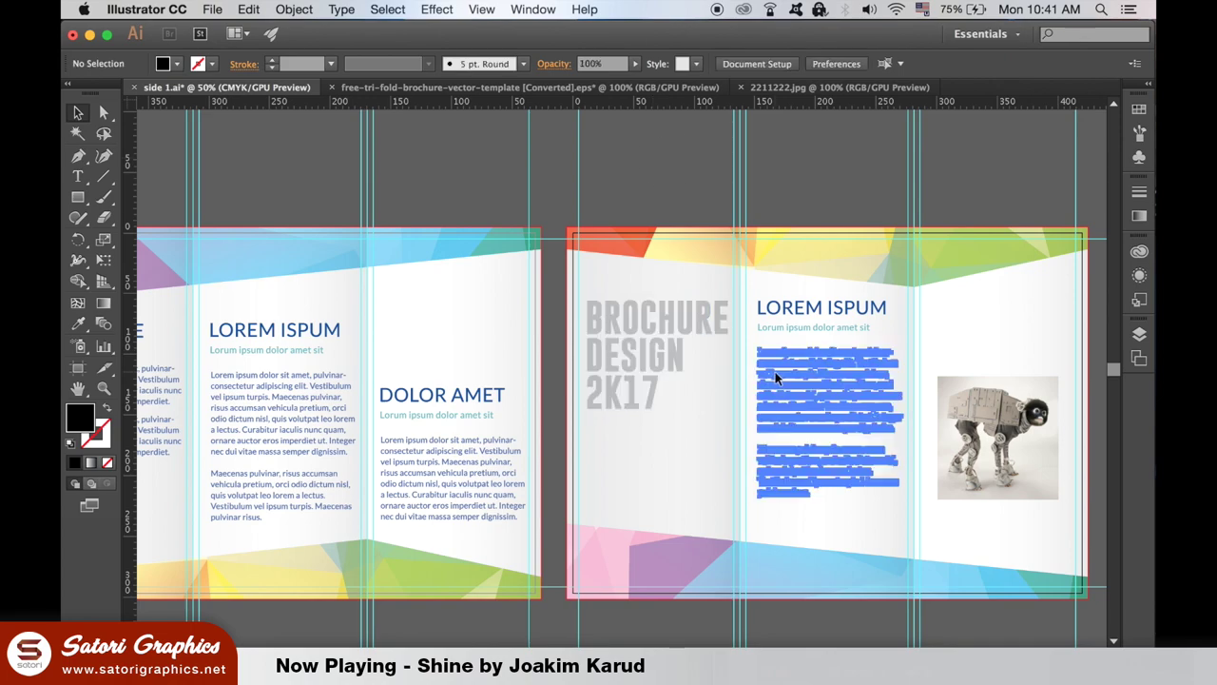
pyautogui.click(605, 174)
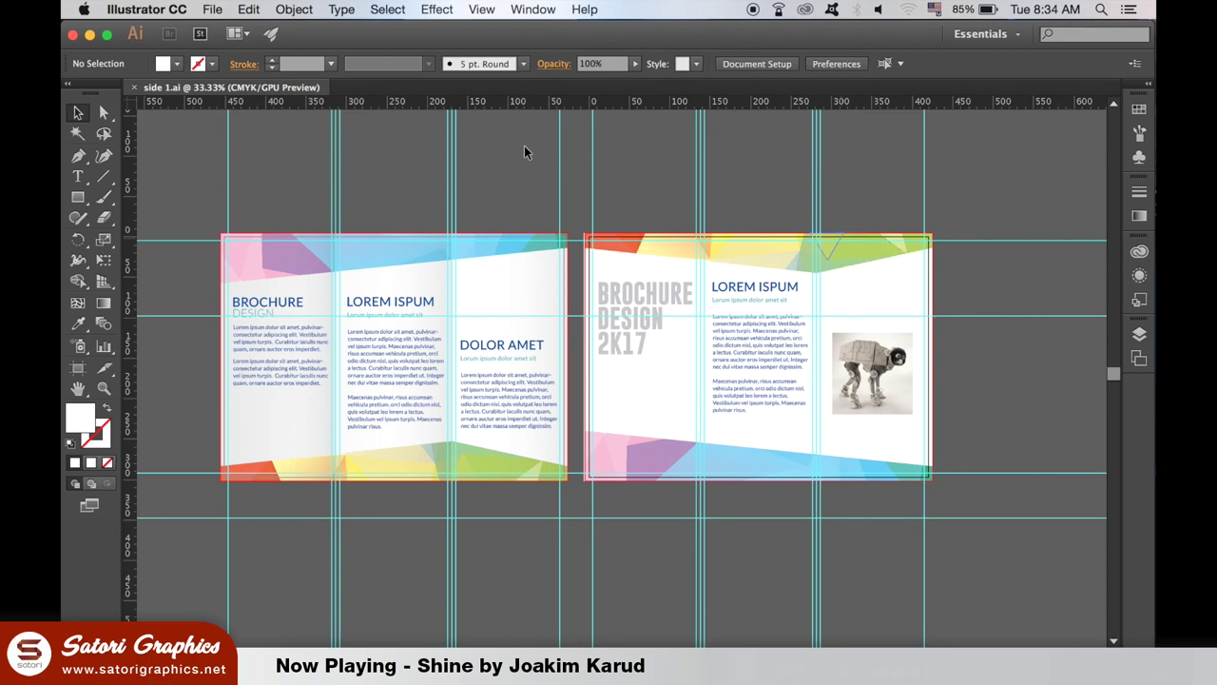
# Save As side 1.pdf in Adobe PDF format, replacing the existing file
pyautogui.click(211, 8)
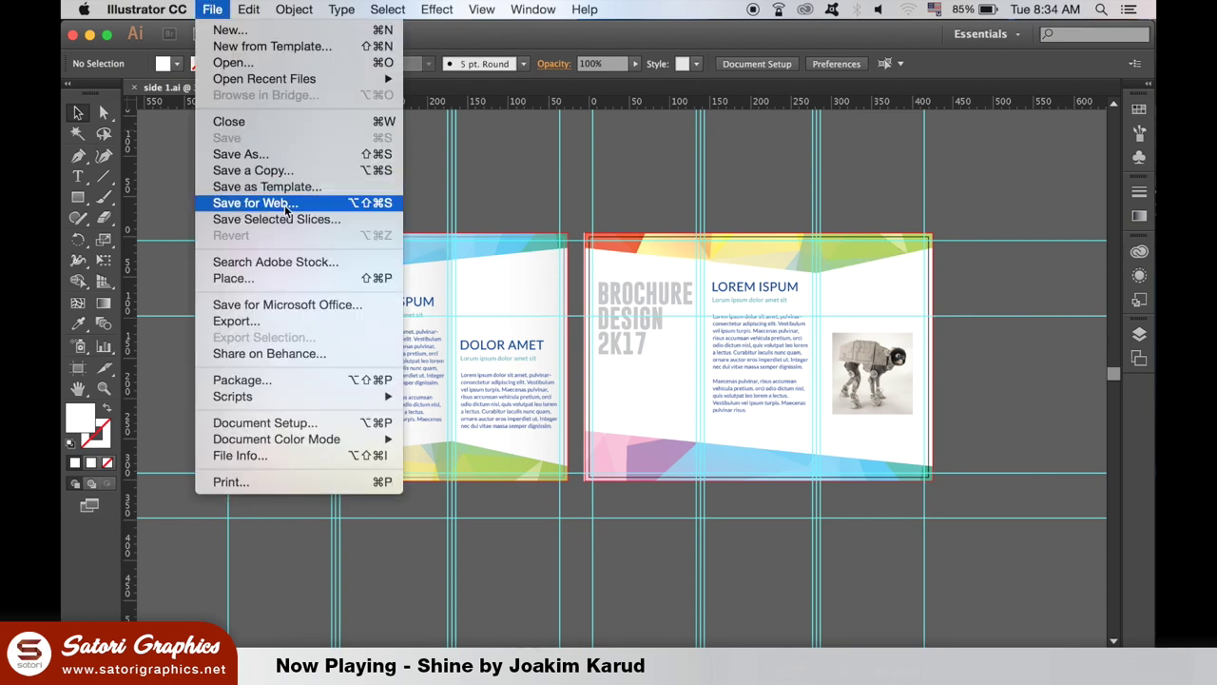
pyautogui.click(304, 154)
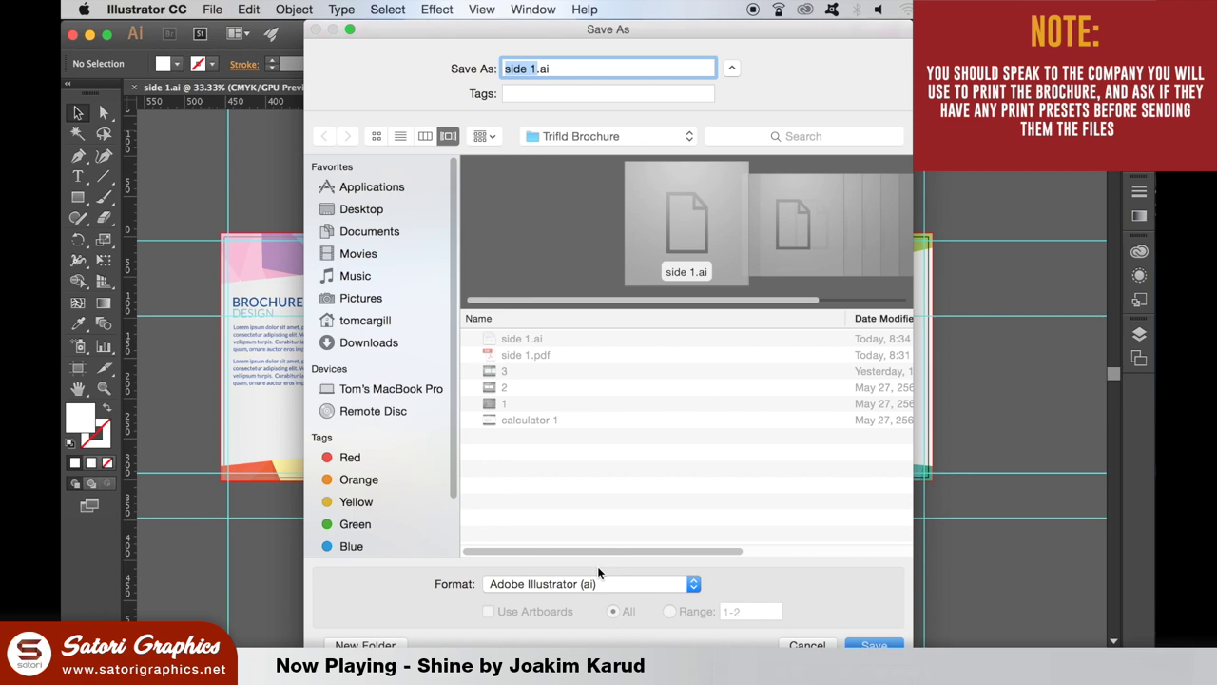
pyautogui.click(596, 584)
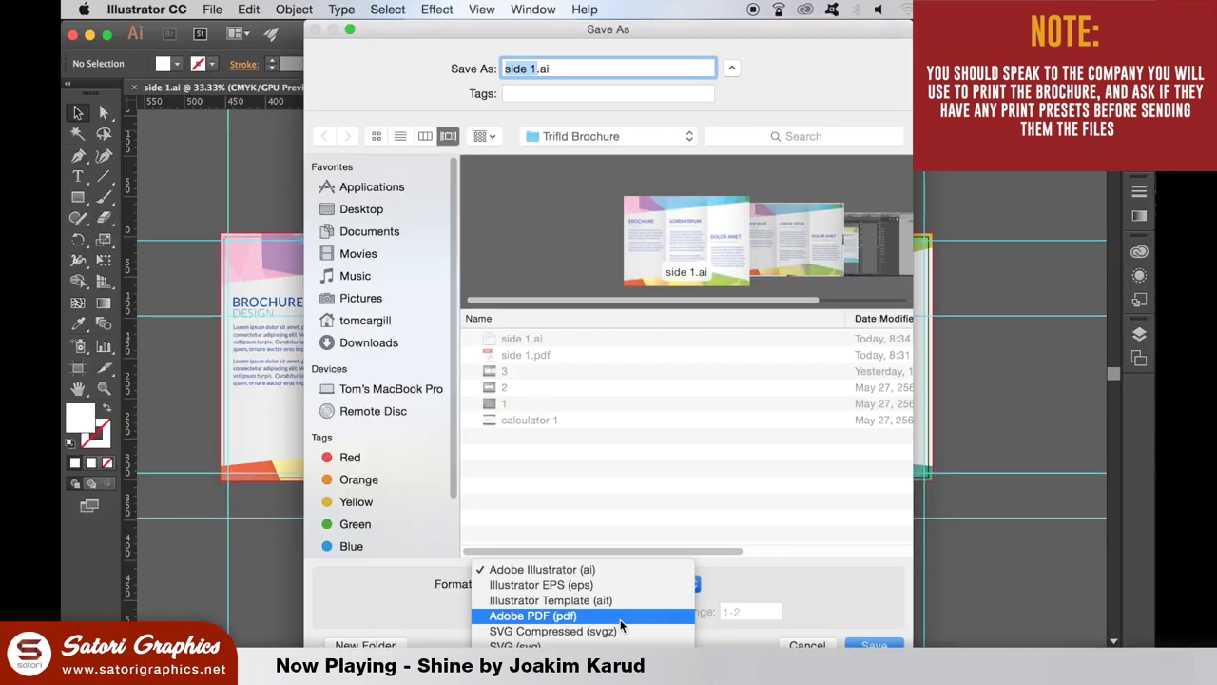
pyautogui.click(733, 425)
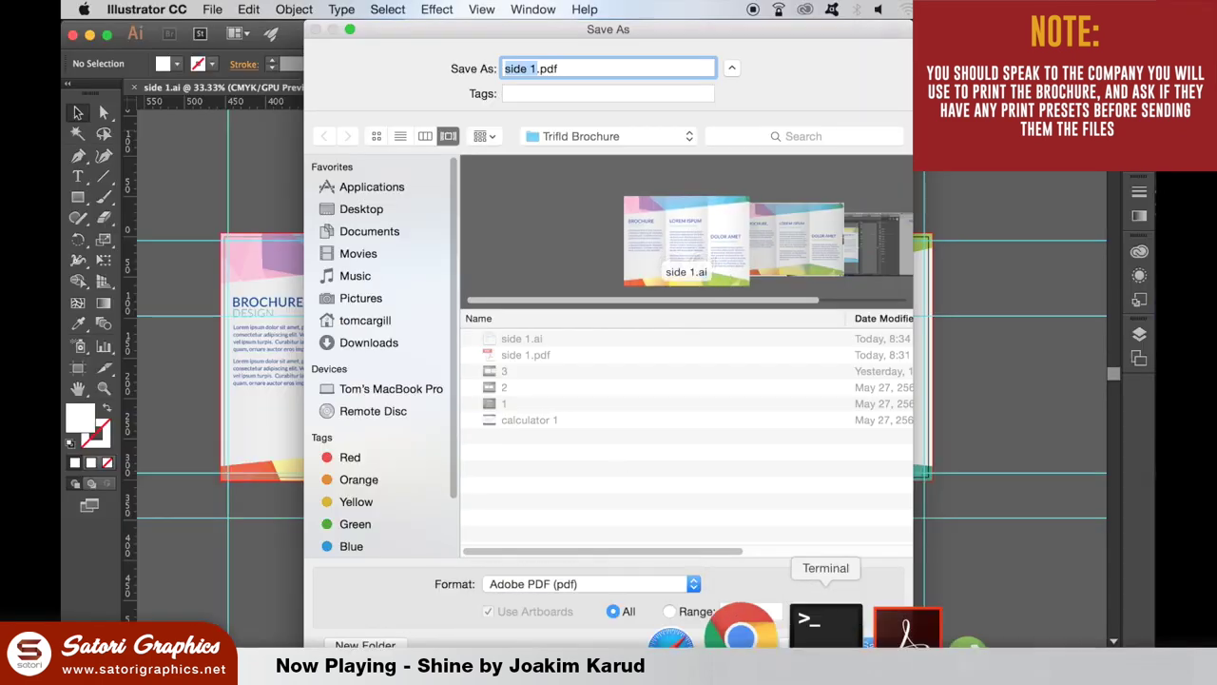
pyautogui.click(874, 644)
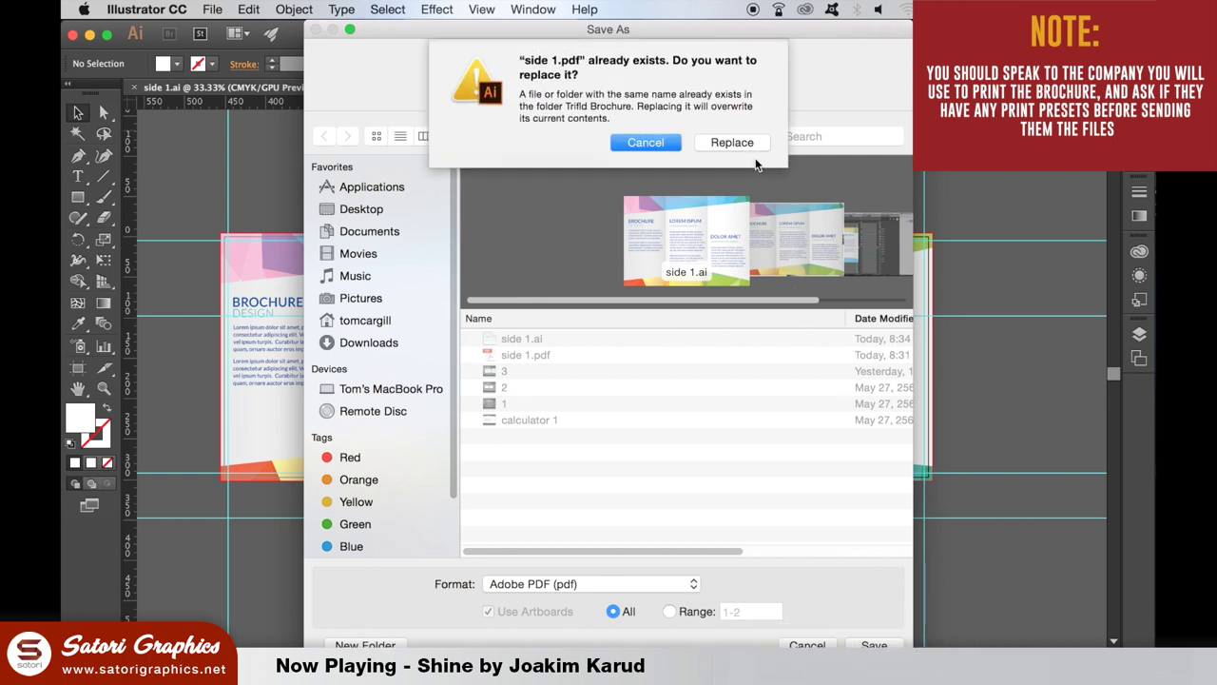
pyautogui.click(748, 143)
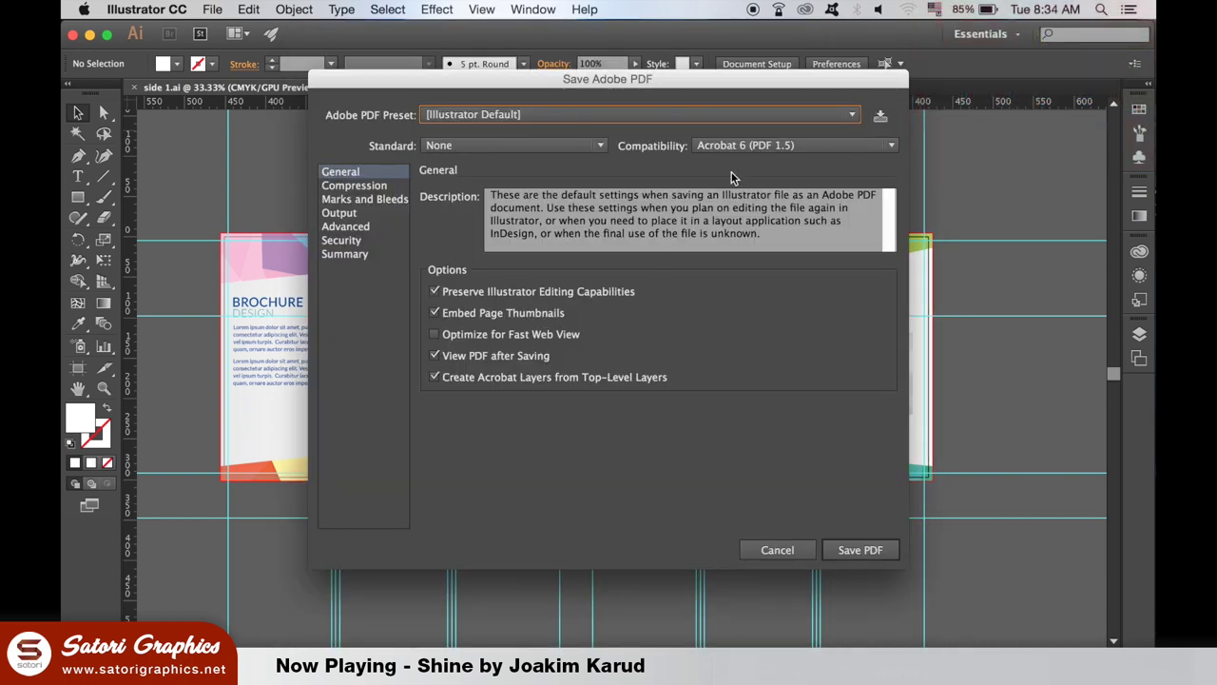
# Set Acrobat 8 (PDF 1.7) compatibility, enable All Printer's Marks, and save the PDF
pyautogui.click(778, 148)
pyautogui.click(809, 244)
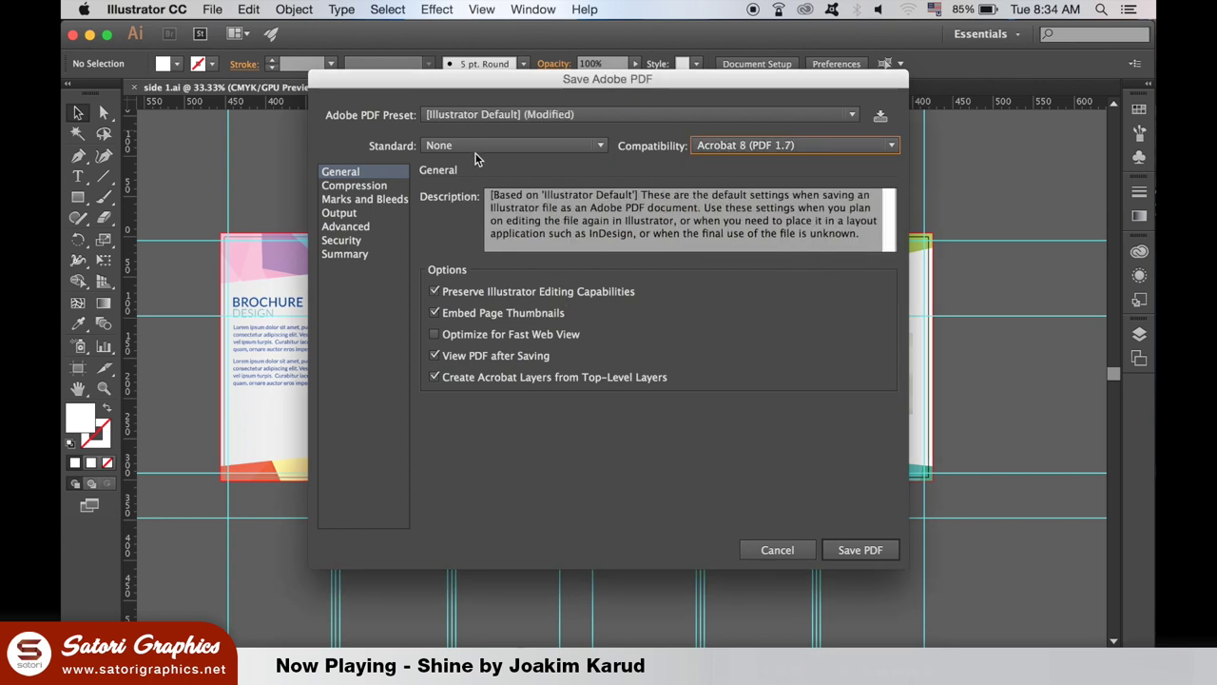
pyautogui.click(373, 185)
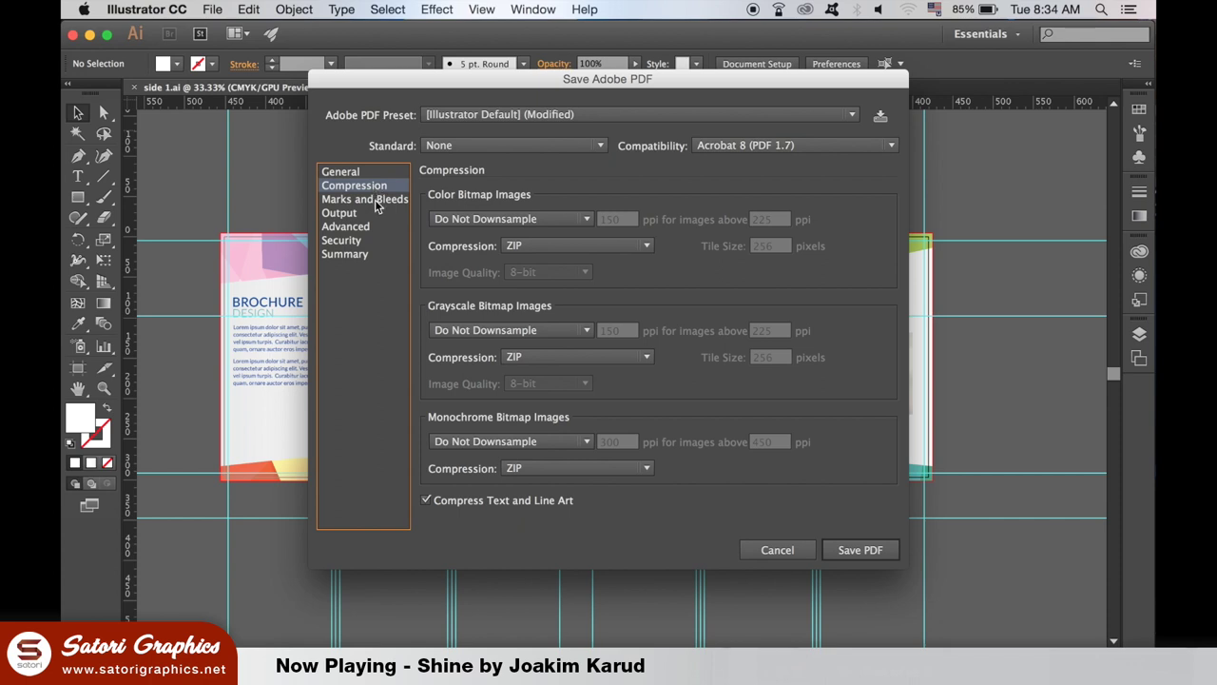
pyautogui.click(377, 202)
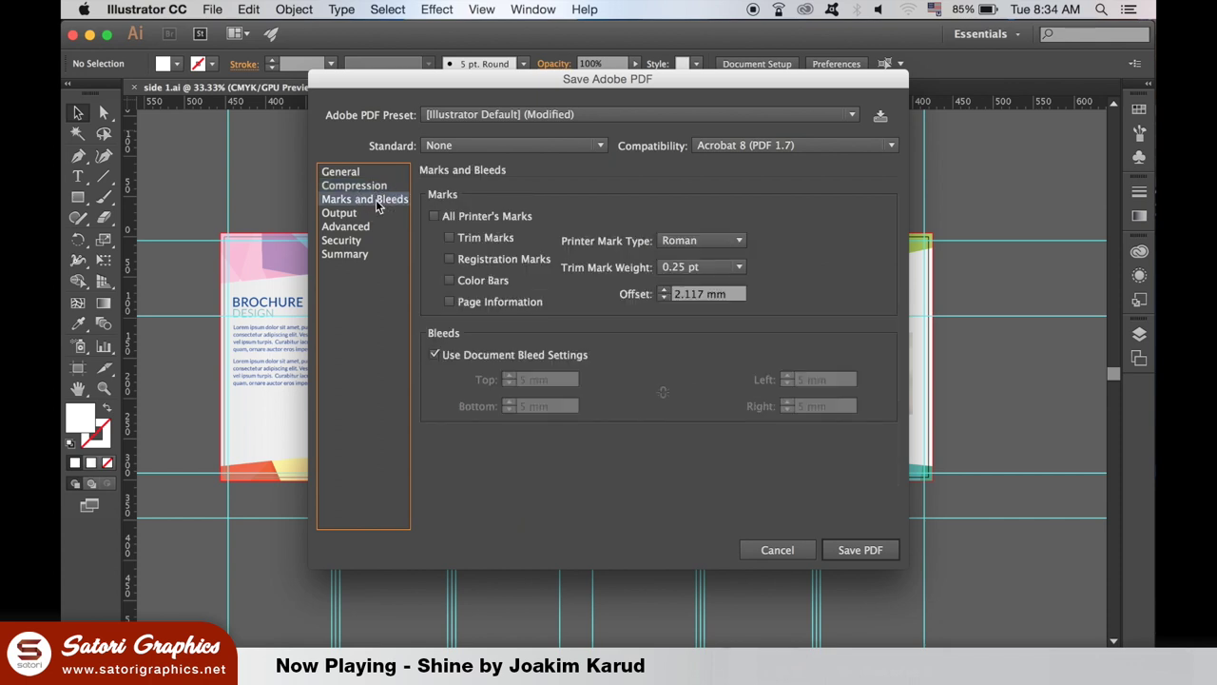
pyautogui.click(435, 217)
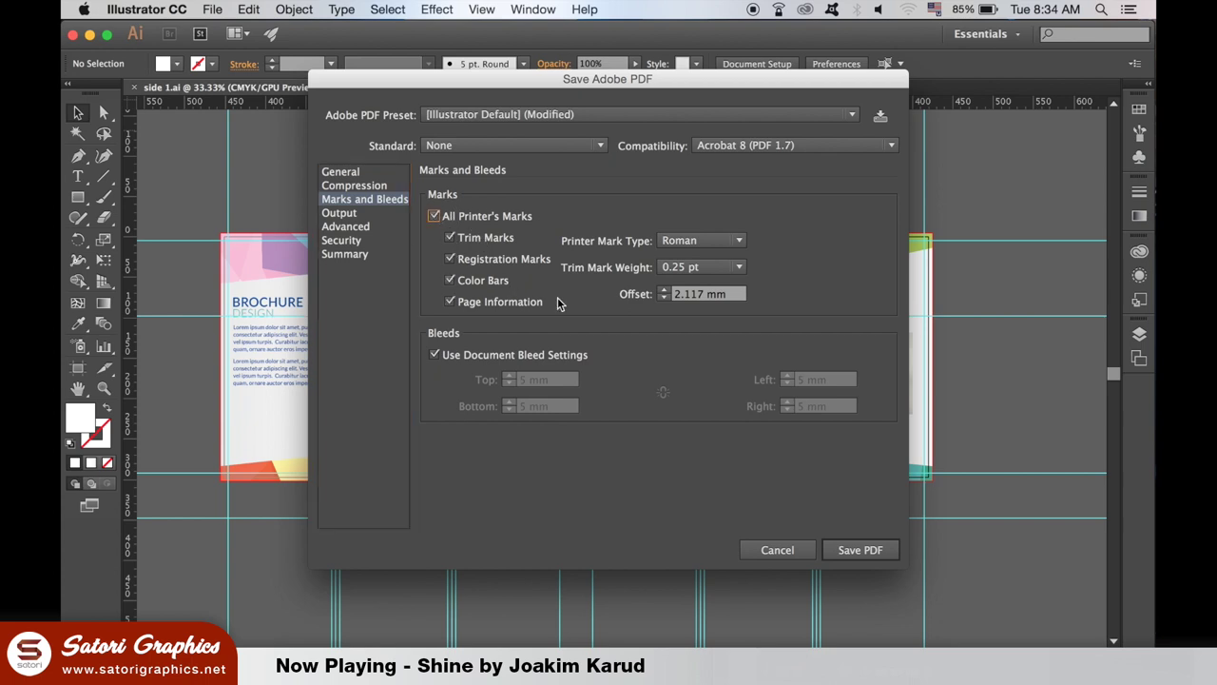
pyautogui.click(374, 211)
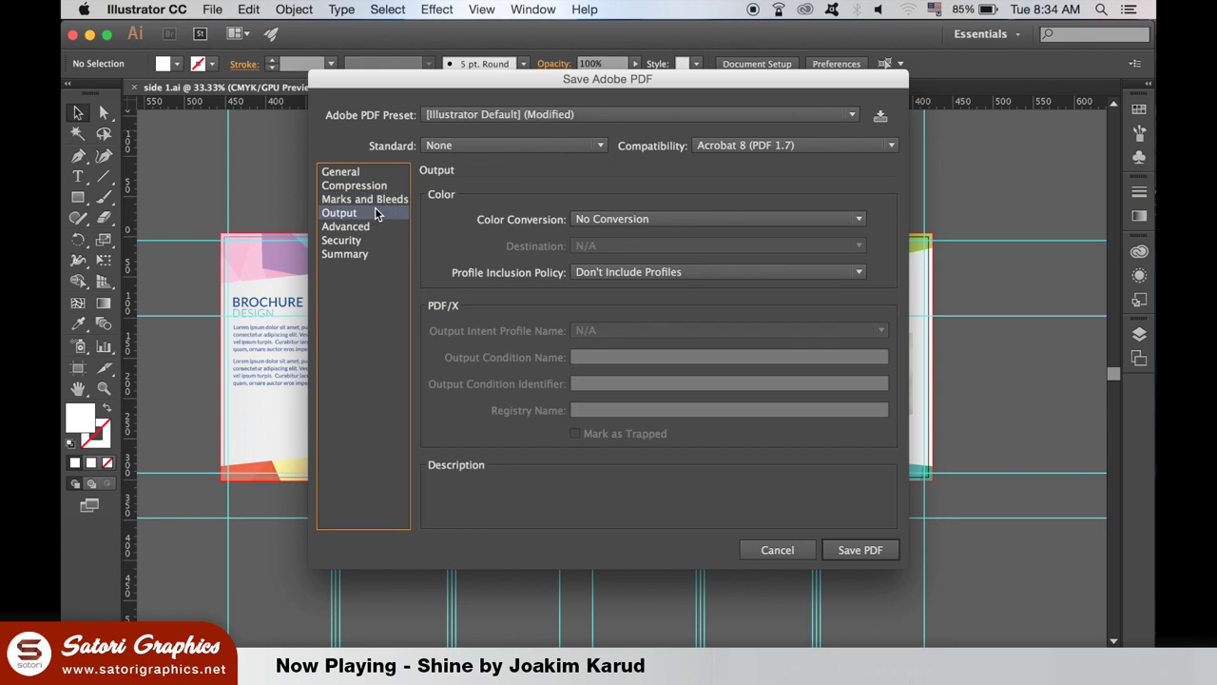
pyautogui.click(366, 228)
pyautogui.click(356, 255)
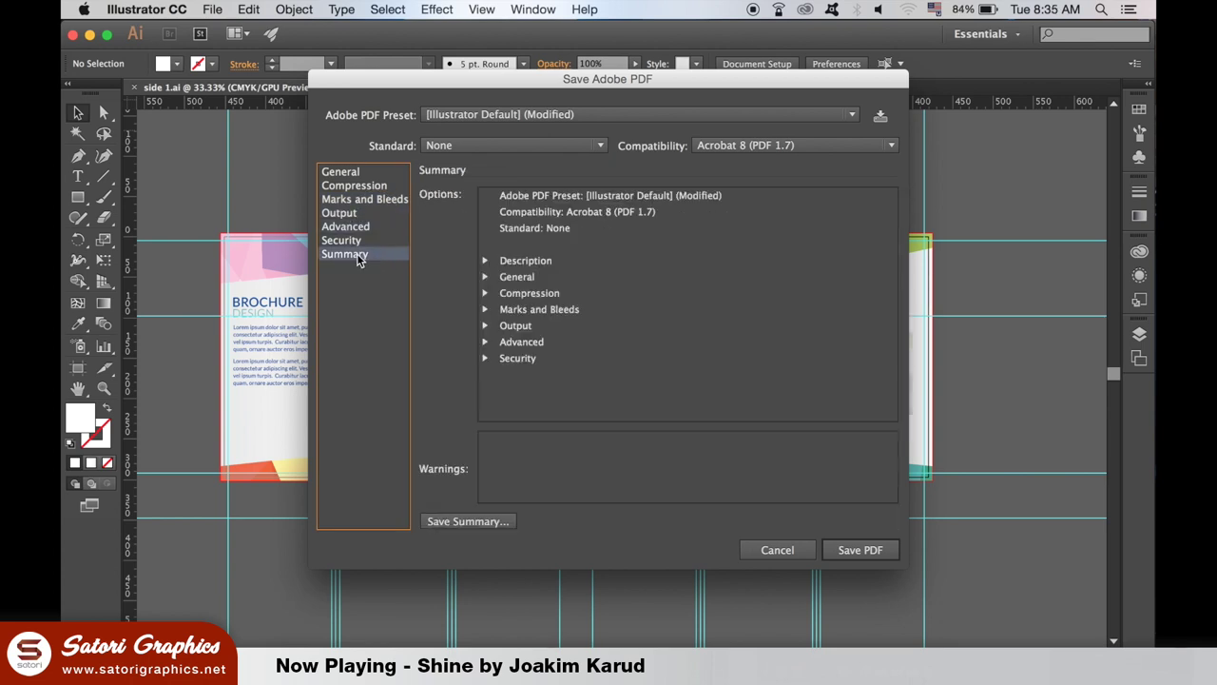
pyautogui.click(860, 551)
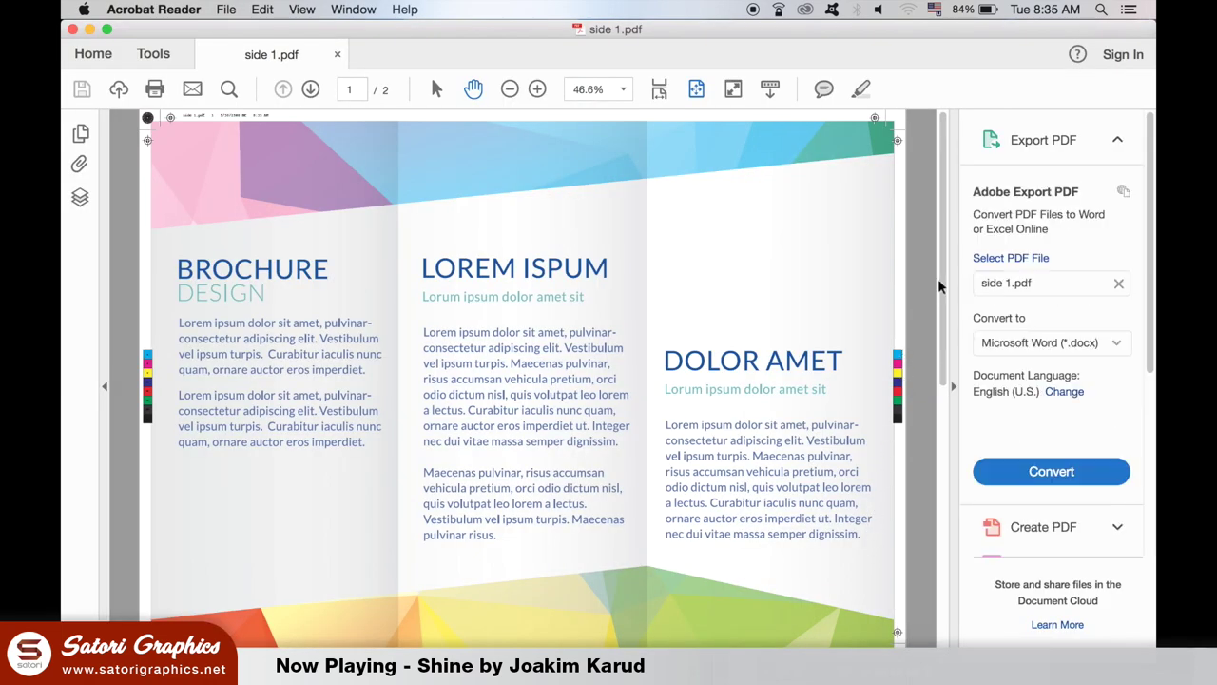
# Scroll to page 2 and zoom out twice to see the whole page with its marks
pyautogui.moveTo(941, 215); pyautogui.dragTo(991, 419)
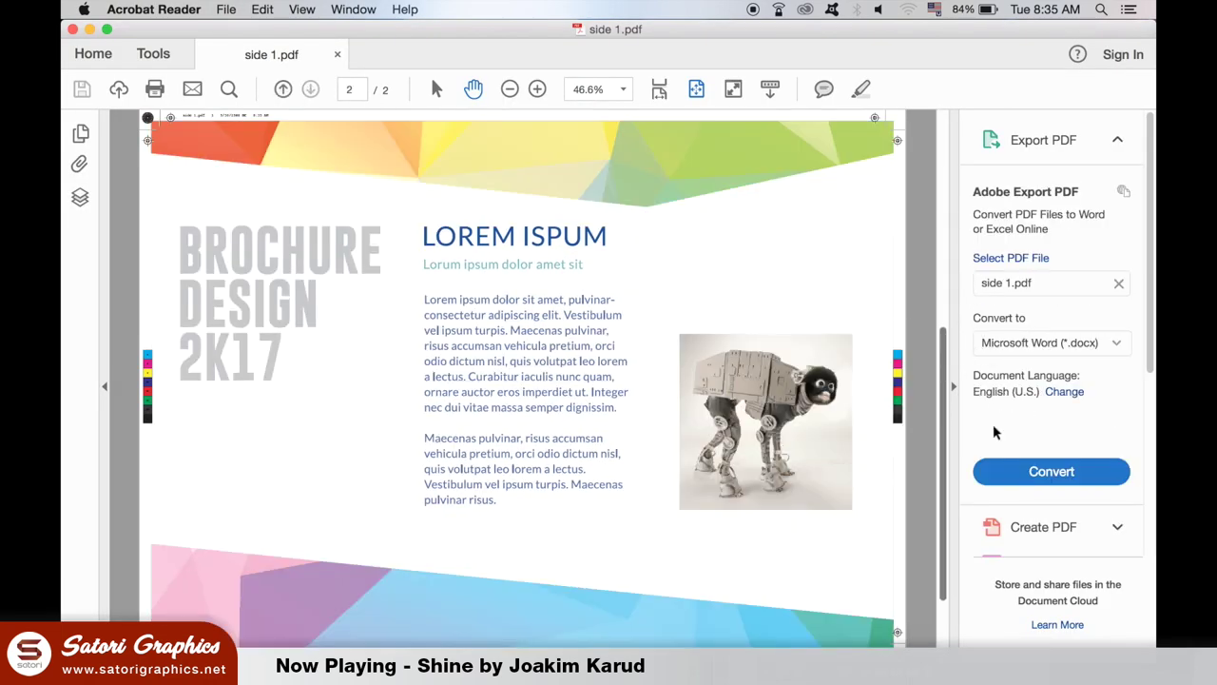
pyautogui.click(510, 89)
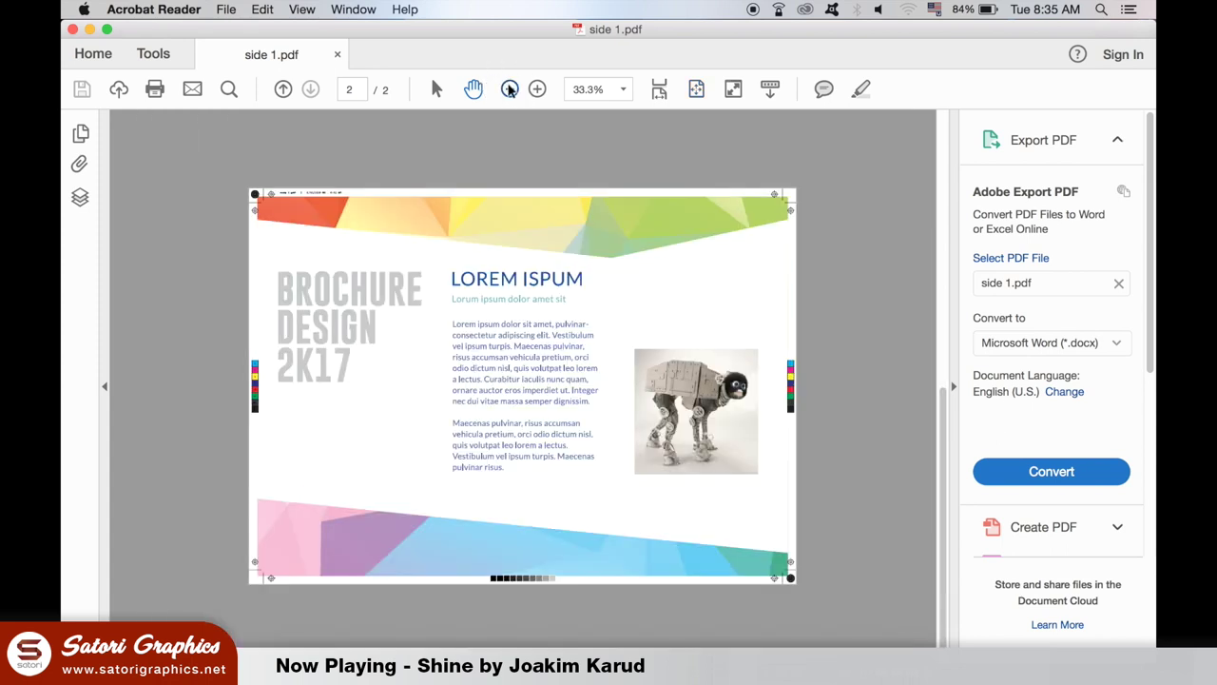
pyautogui.click(510, 88)
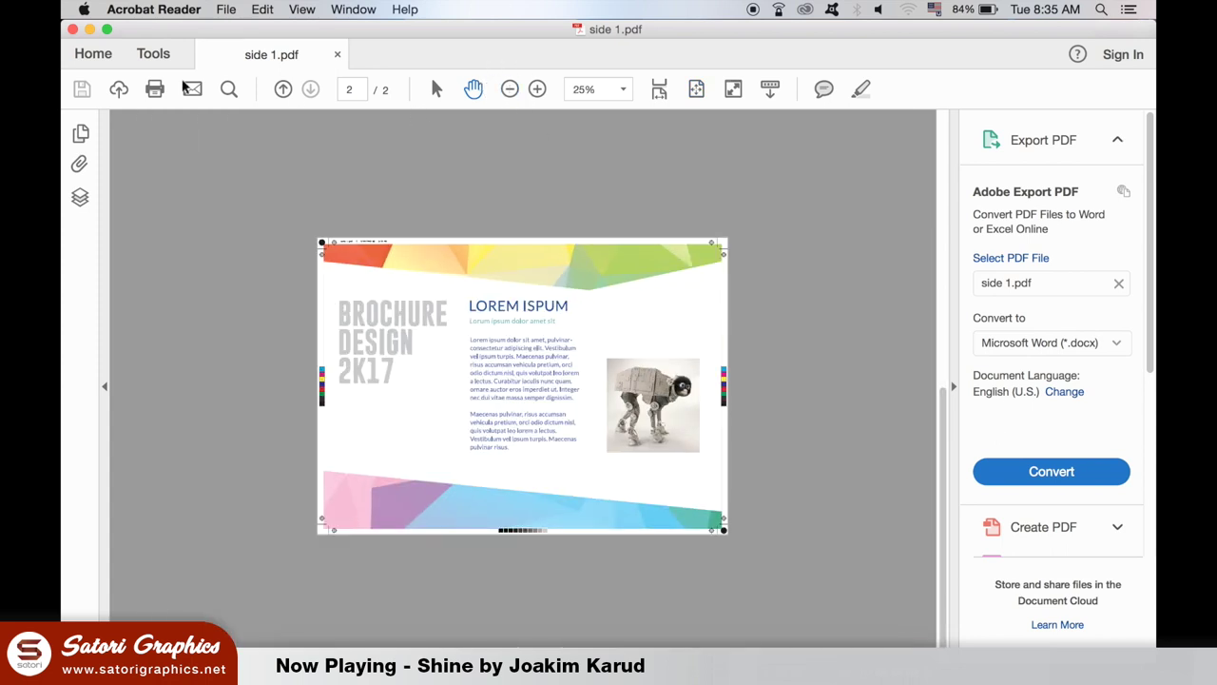
# Switch the page display to Two Page View to show both sides together
pyautogui.click(225, 9)
pyautogui.moveTo(297, 8)
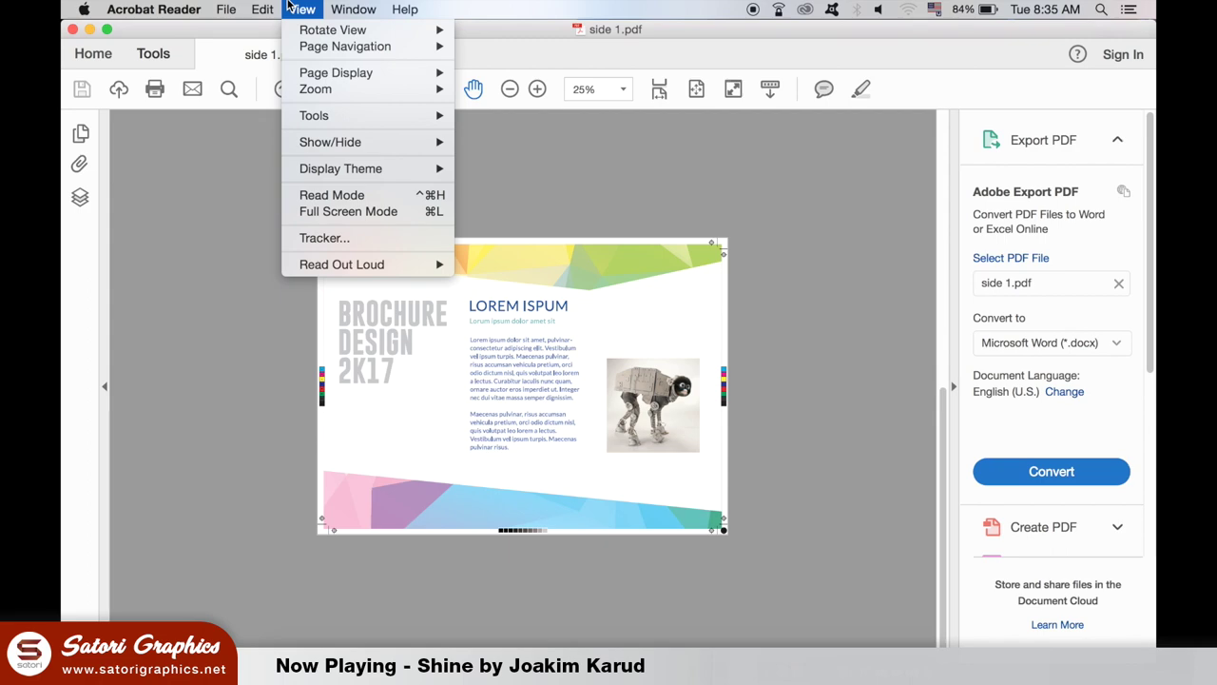
pyautogui.moveTo(365, 74)
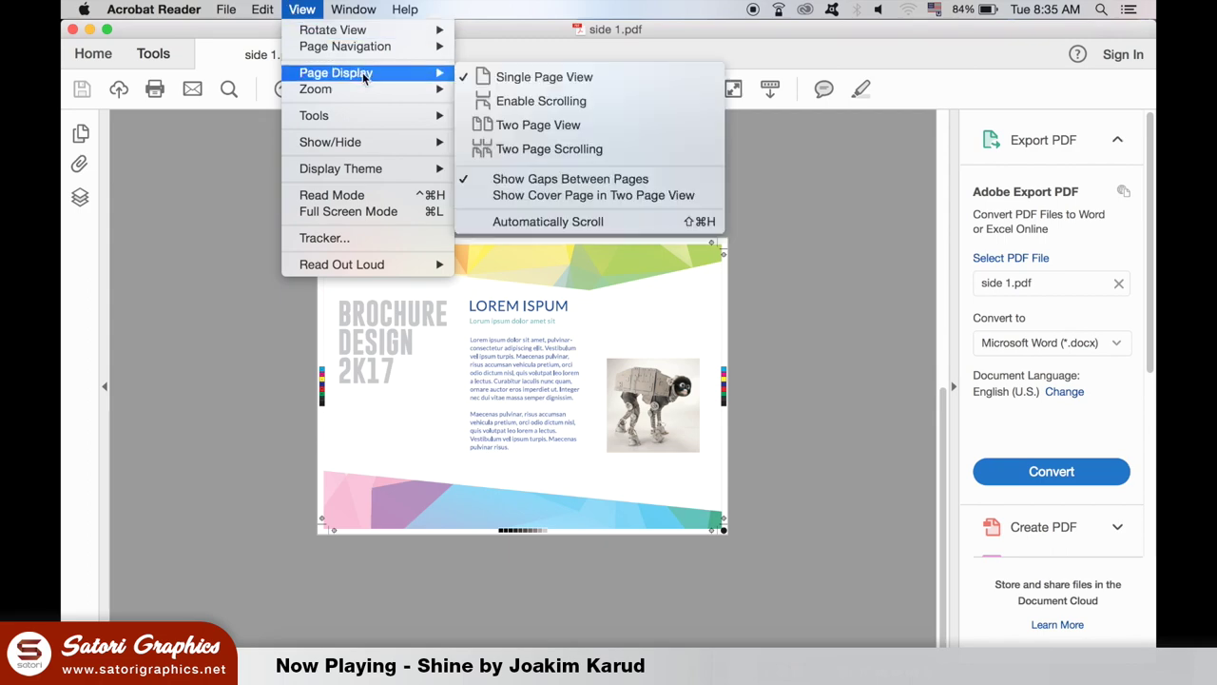
pyautogui.click(587, 127)
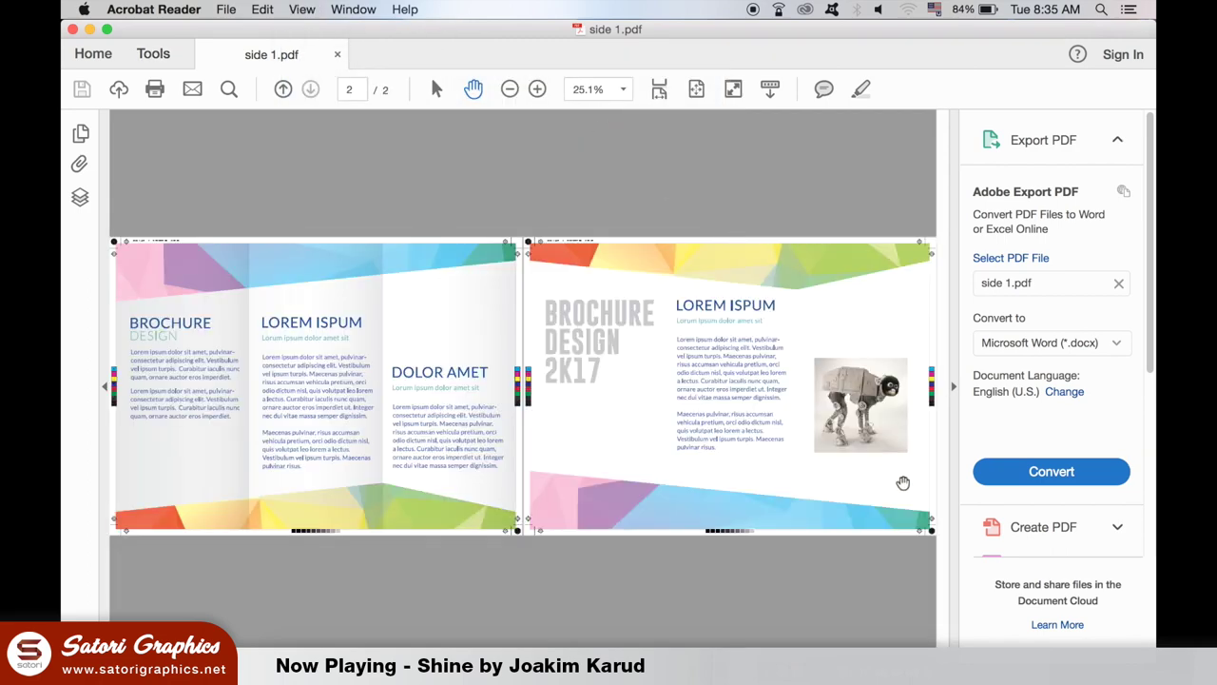